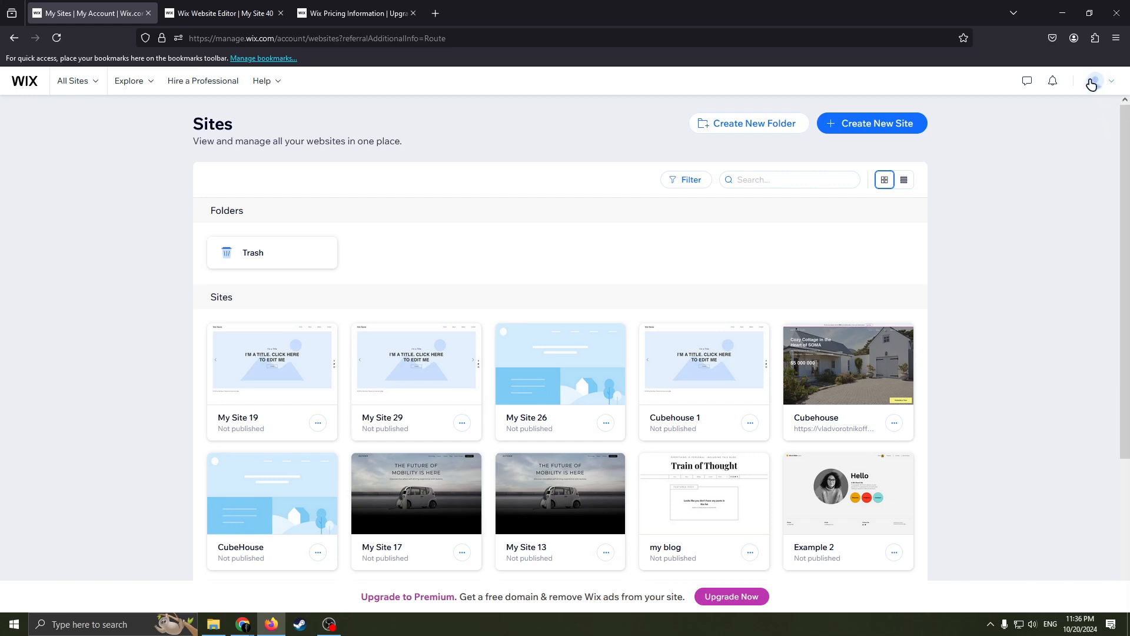
pyautogui.click(1097, 84)
pyautogui.scroll(-3, 618, 282)
pyautogui.scroll(3, 681, 265)
# Switch to the website editor for My Site 40 and look over the welcome area of the Home page.
pyautogui.click(224, 13)
pyautogui.scroll(-4, 696, 327)
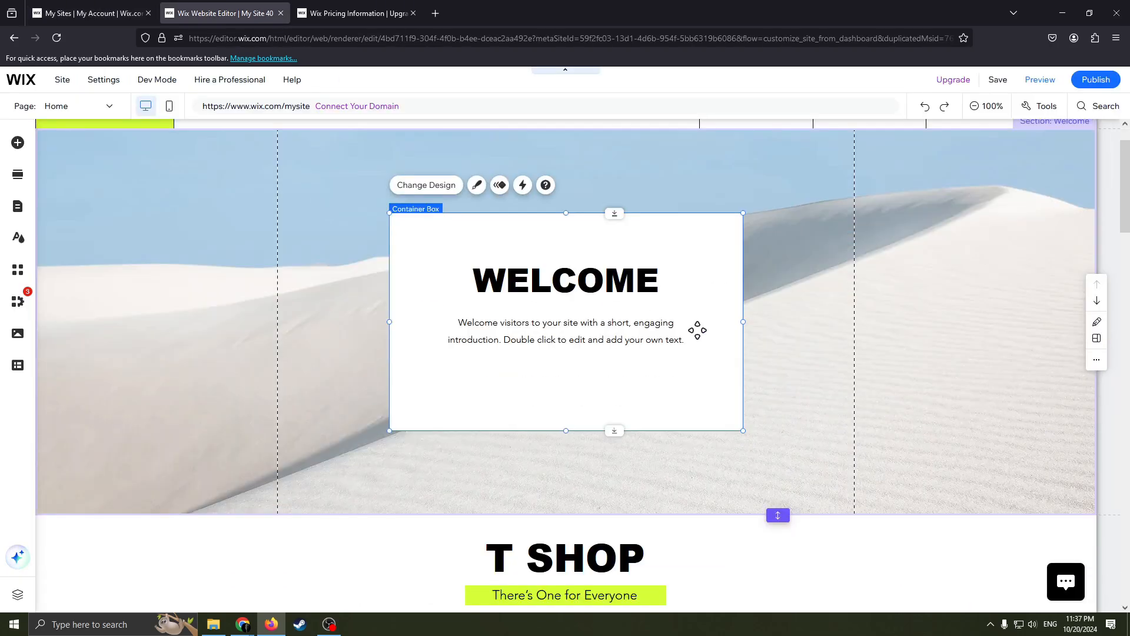
pyautogui.scroll(4, 715, 323)
pyautogui.scroll(-2, 724, 422)
pyautogui.scroll(2, 724, 422)
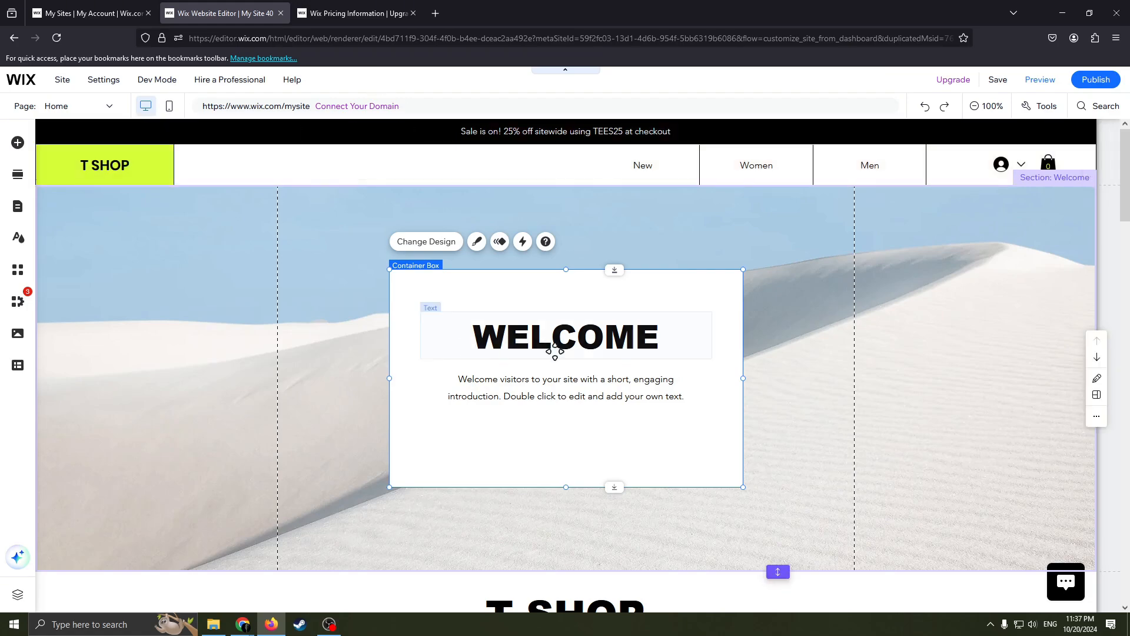
pyautogui.scroll(-1, 636, 376)
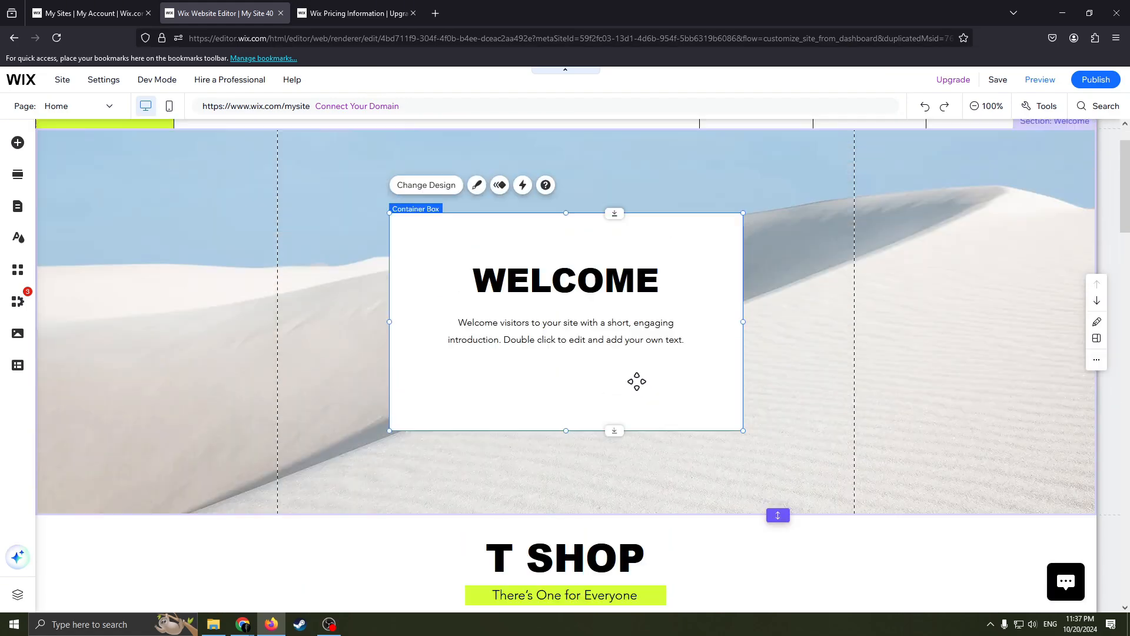
pyautogui.scroll(1, 633, 380)
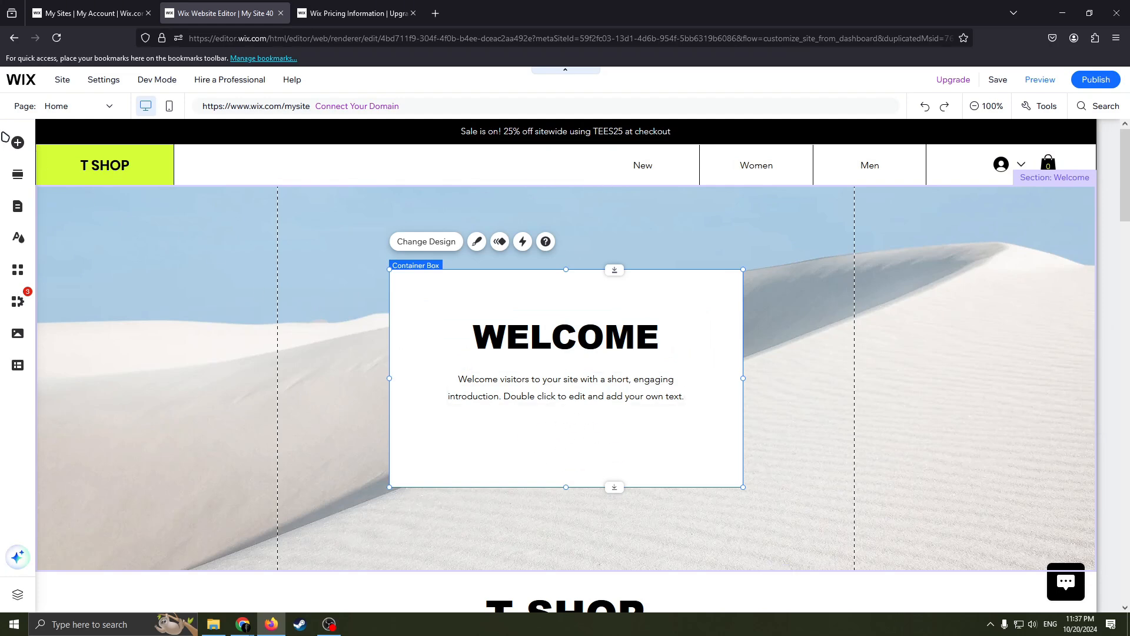
# Browse the button categories in the element library, including Document, Themed, Text & Icon, Icon, Image and iTunes buttons.
pyautogui.click(18, 143)
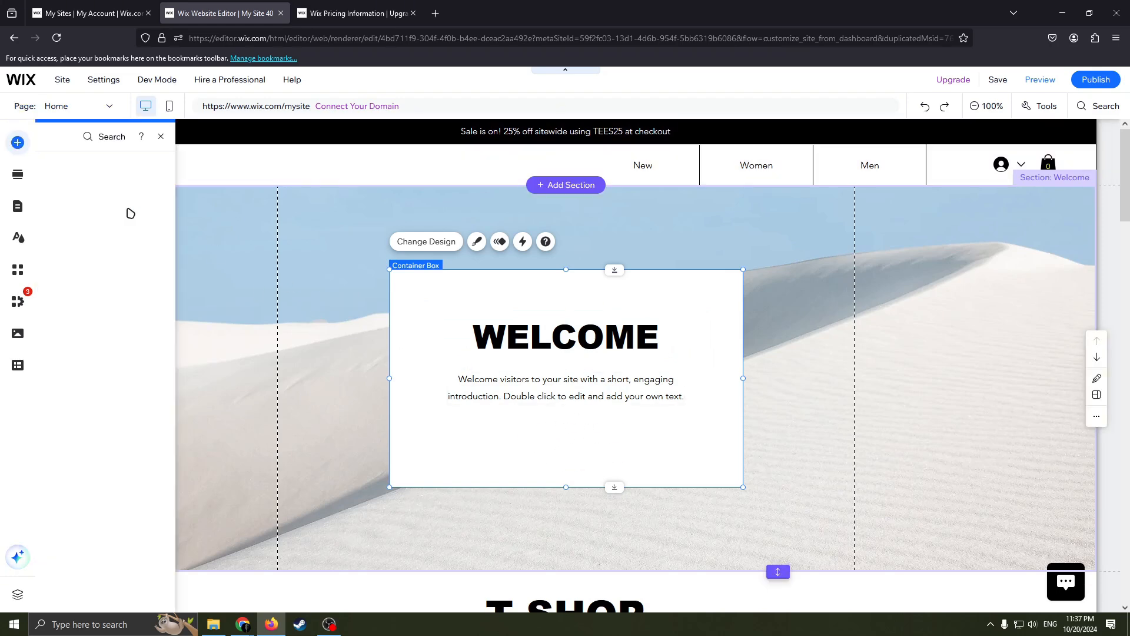
pyautogui.click(66, 209)
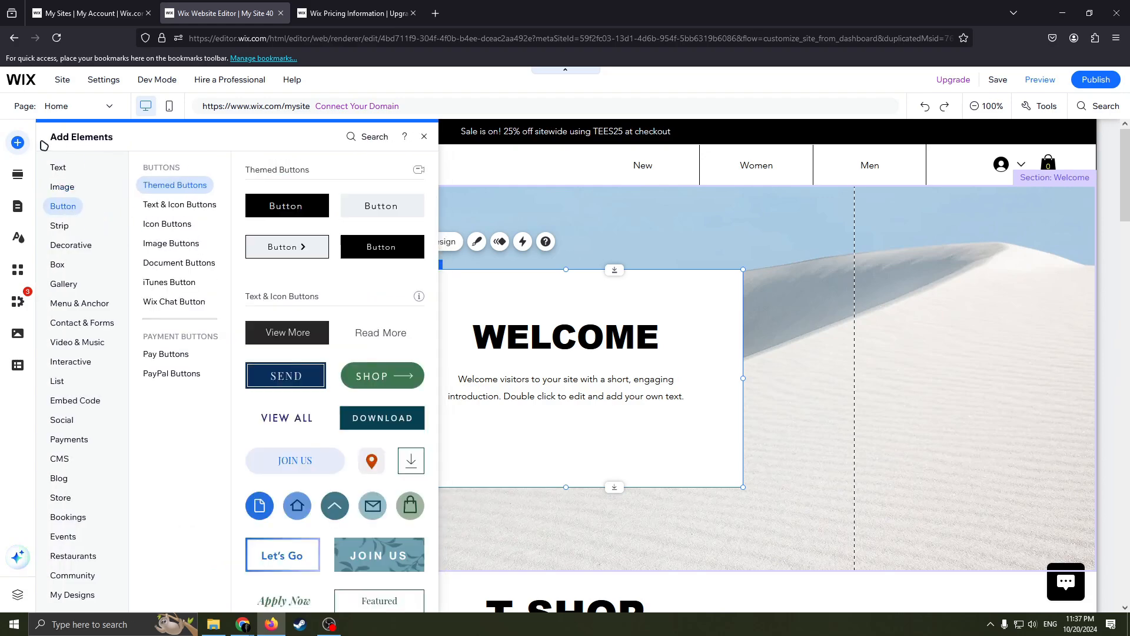
pyautogui.click(178, 264)
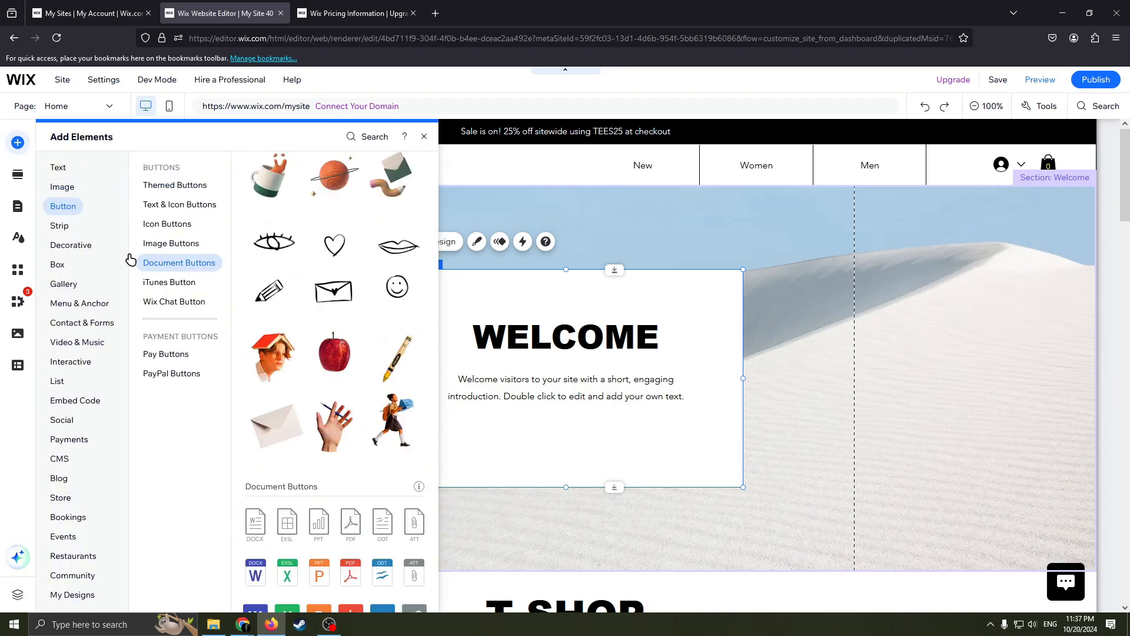
pyautogui.click(61, 223)
pyautogui.click(61, 208)
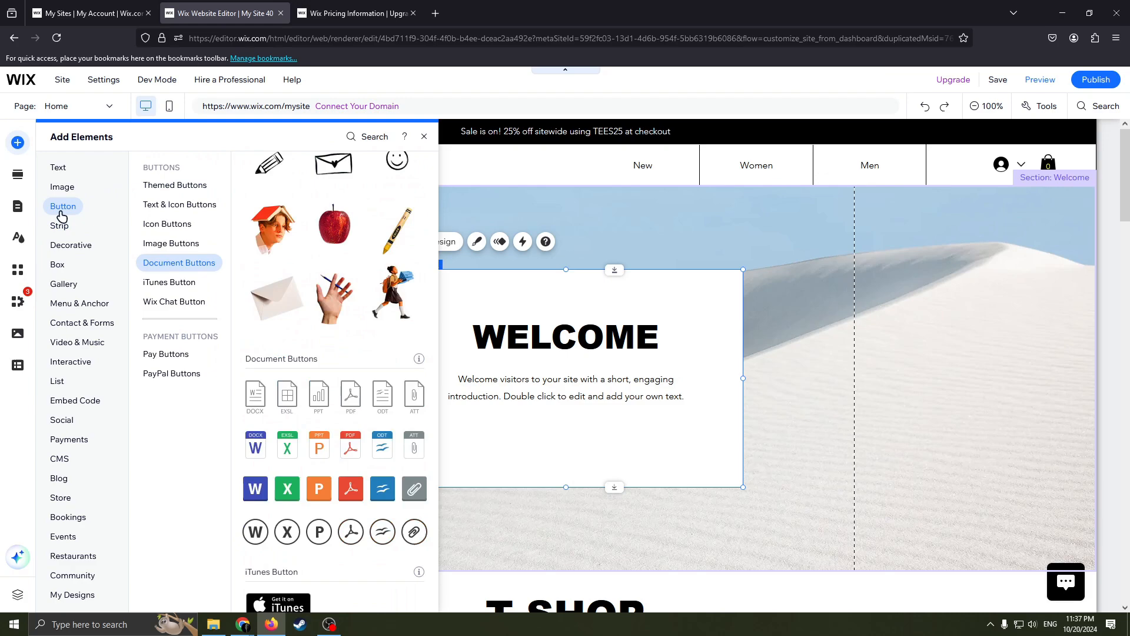
pyautogui.click(175, 186)
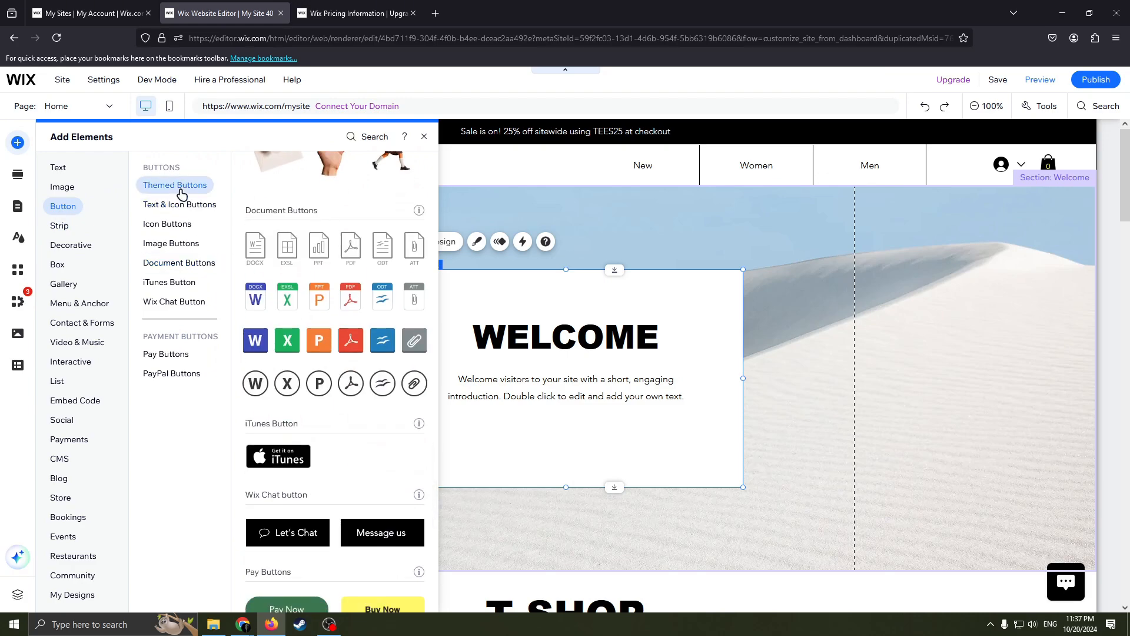
pyautogui.click(198, 206)
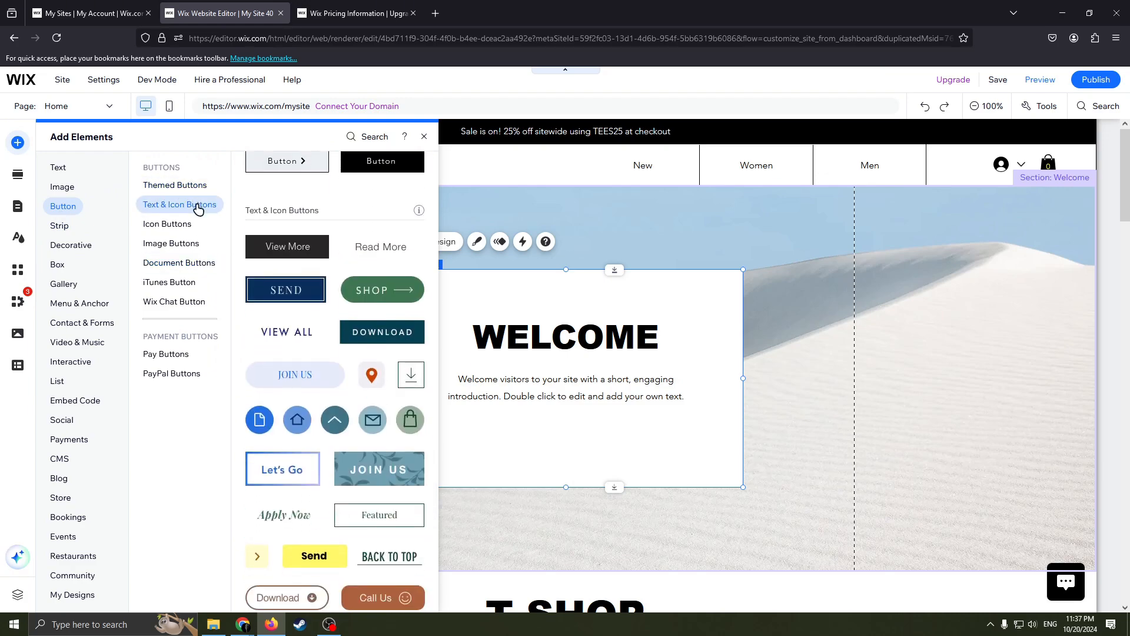
pyautogui.click(167, 223)
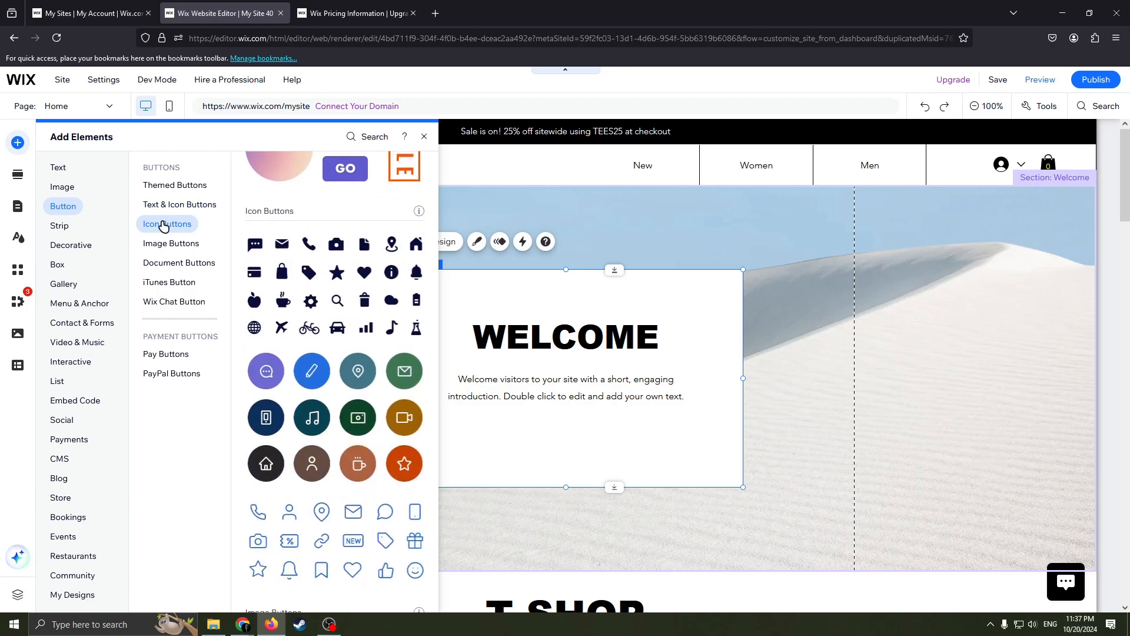
pyautogui.click(186, 247)
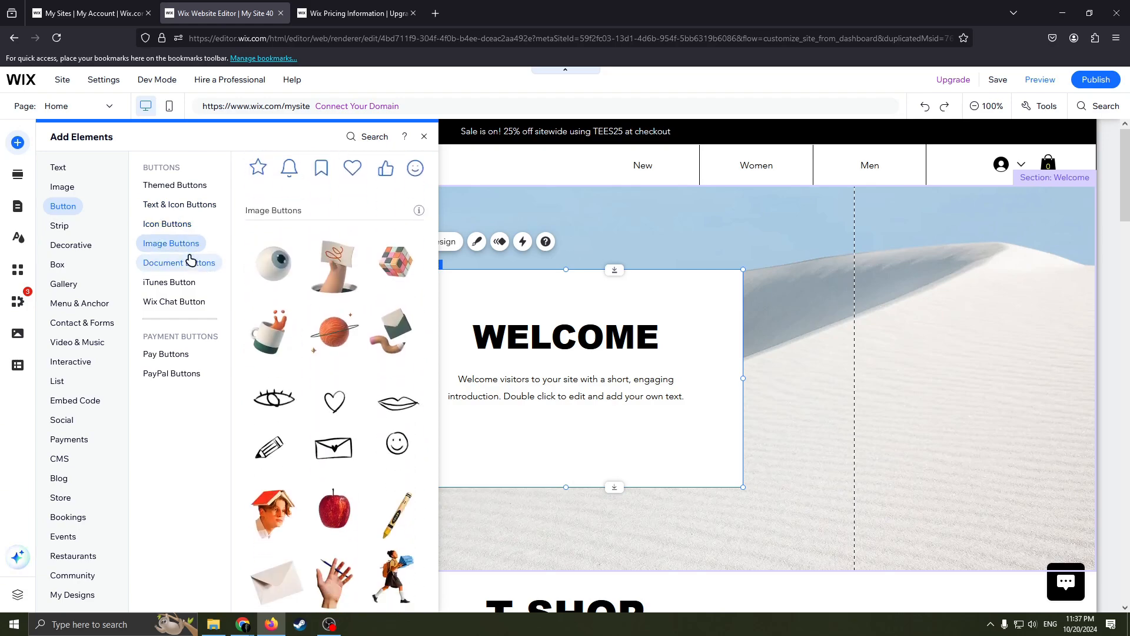
pyautogui.click(168, 282)
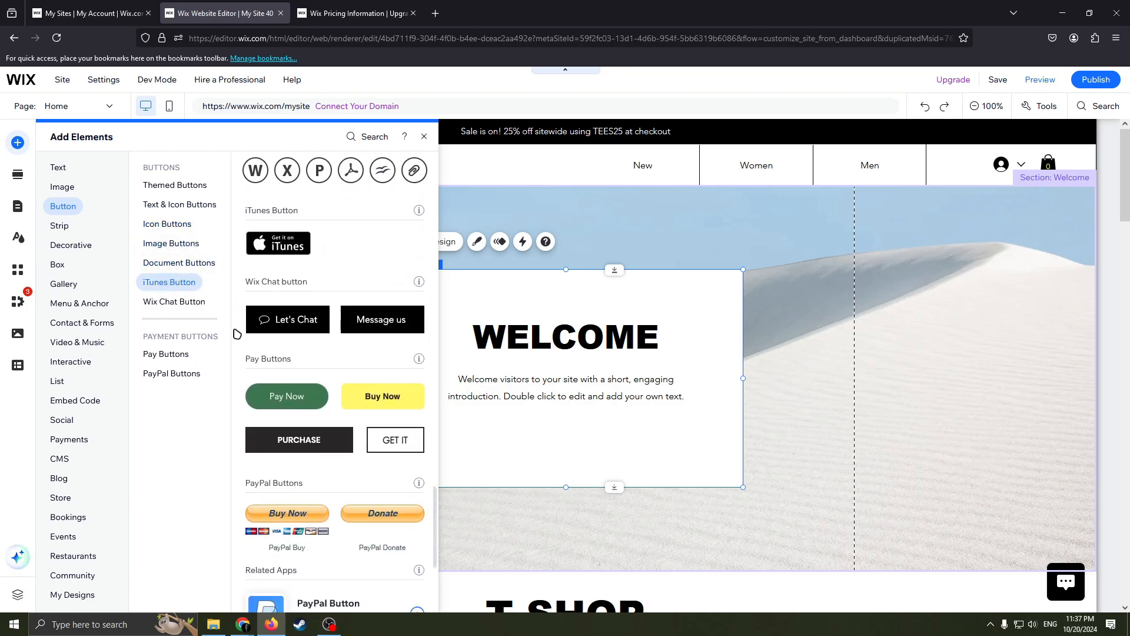
pyautogui.scroll(1, 237, 334)
# Add the green SHOP button with an arrow from Text & Icon Buttons to the welcome box, below the introduction text.
pyautogui.click(176, 205)
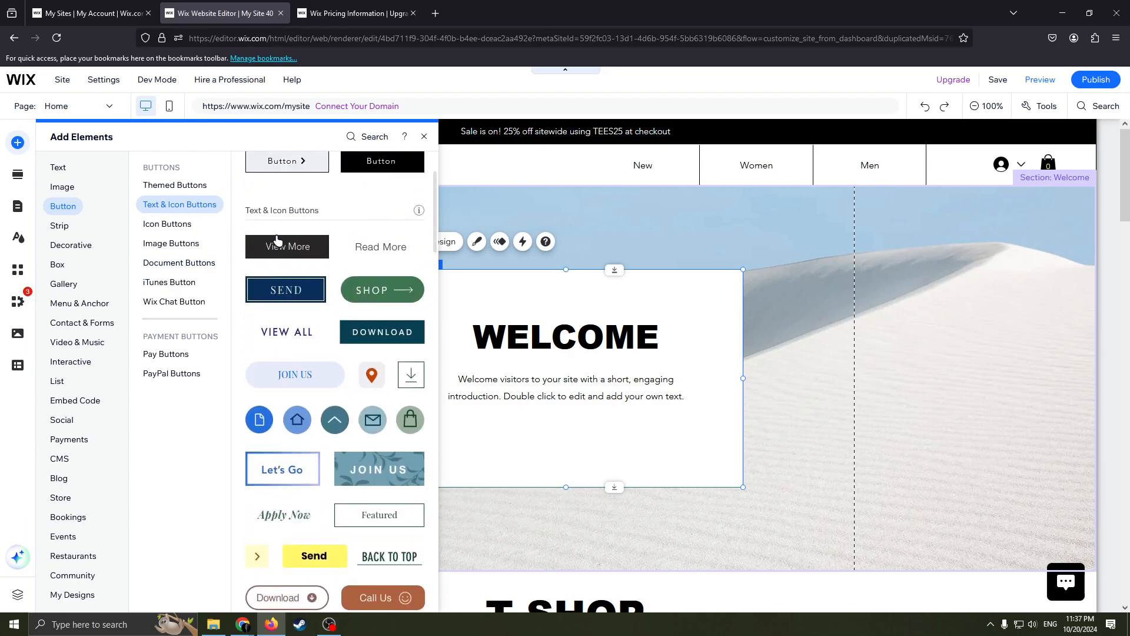
pyautogui.scroll(3, 335, 318)
pyautogui.scroll(-2, 350, 354)
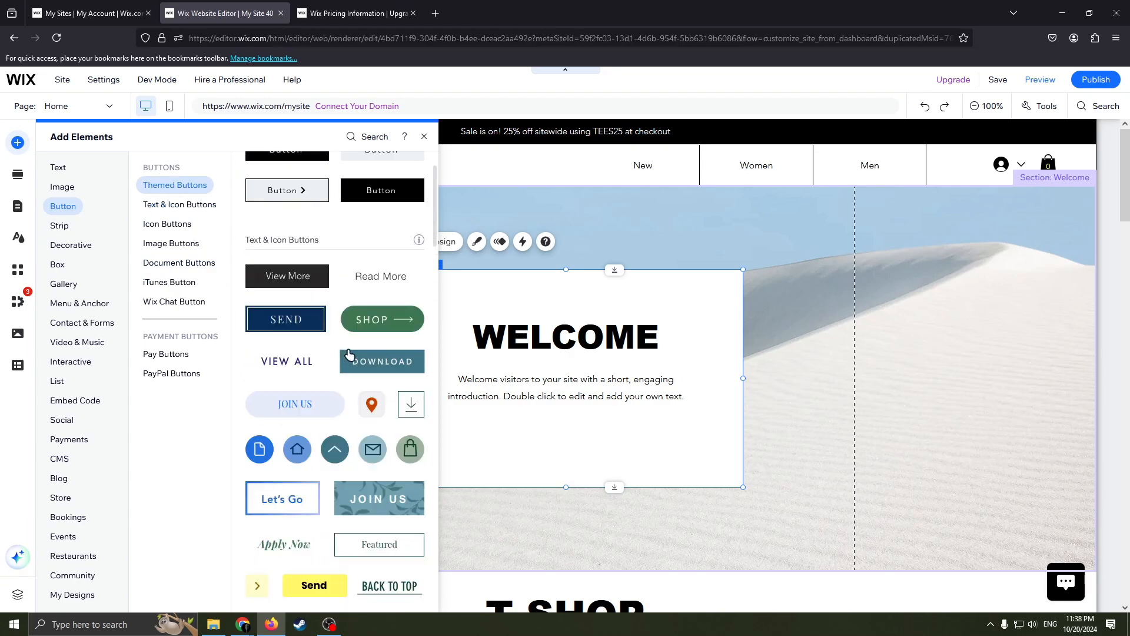
pyautogui.moveTo(372, 319); pyautogui.dragTo(563, 447)
pyautogui.scroll(-5, 883, 306)
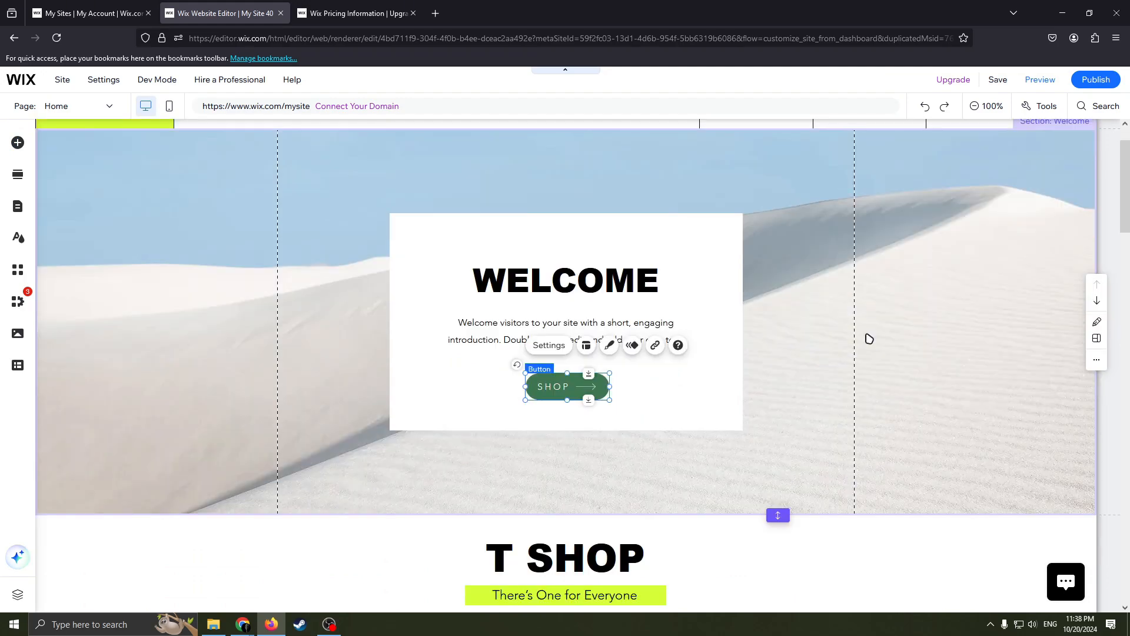
pyautogui.scroll(-10, 706, 394)
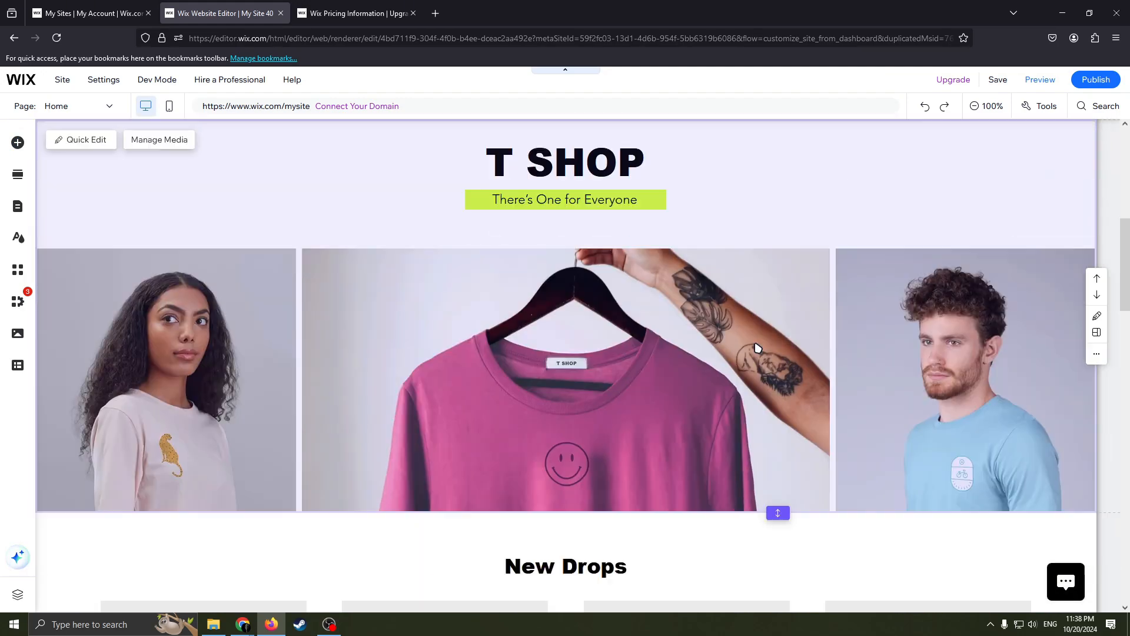
pyautogui.scroll(-3, 471, 401)
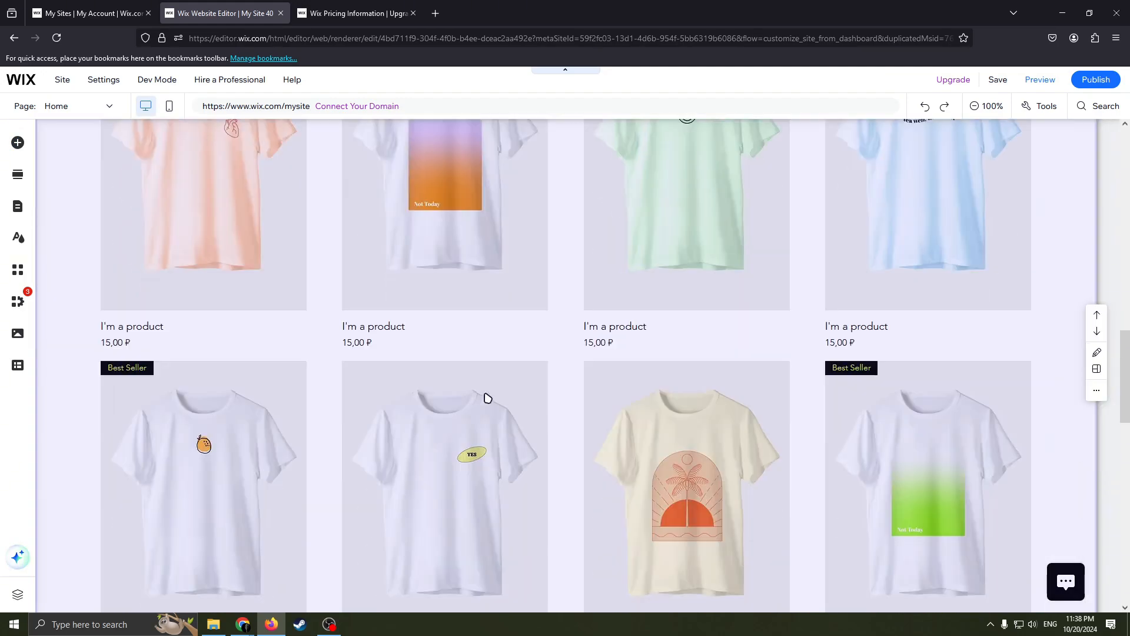
pyautogui.scroll(15, 522, 354)
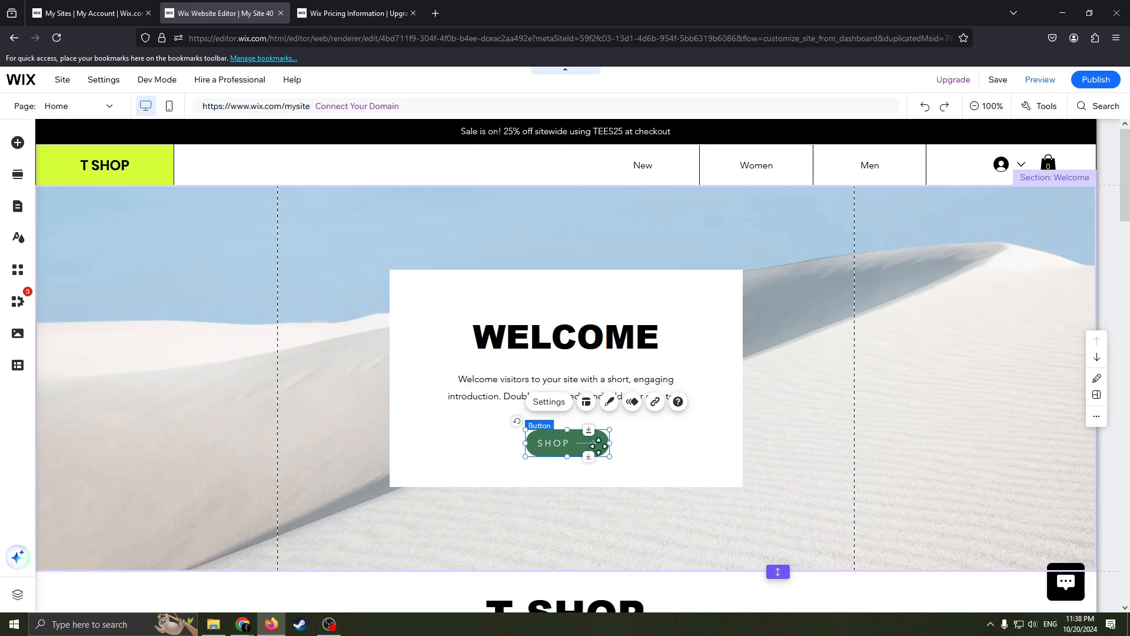
# Change the SHOP button's regular-state background fill to a linear gradient from purple-blue to lime green.
pyautogui.click(635, 449)
pyautogui.click(572, 447)
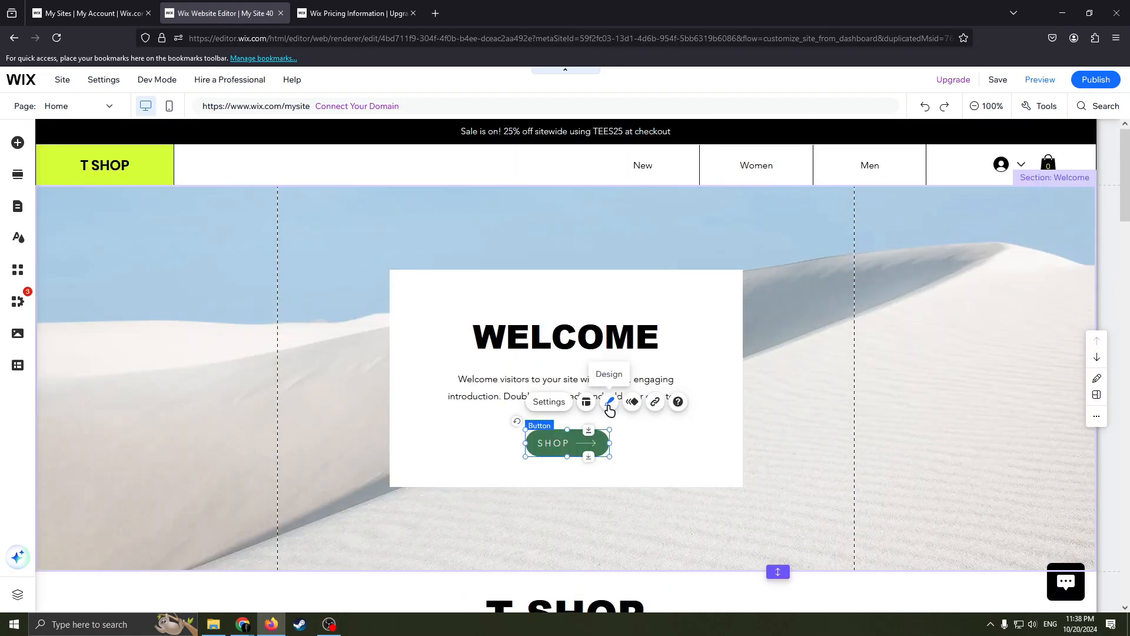
pyautogui.click(609, 403)
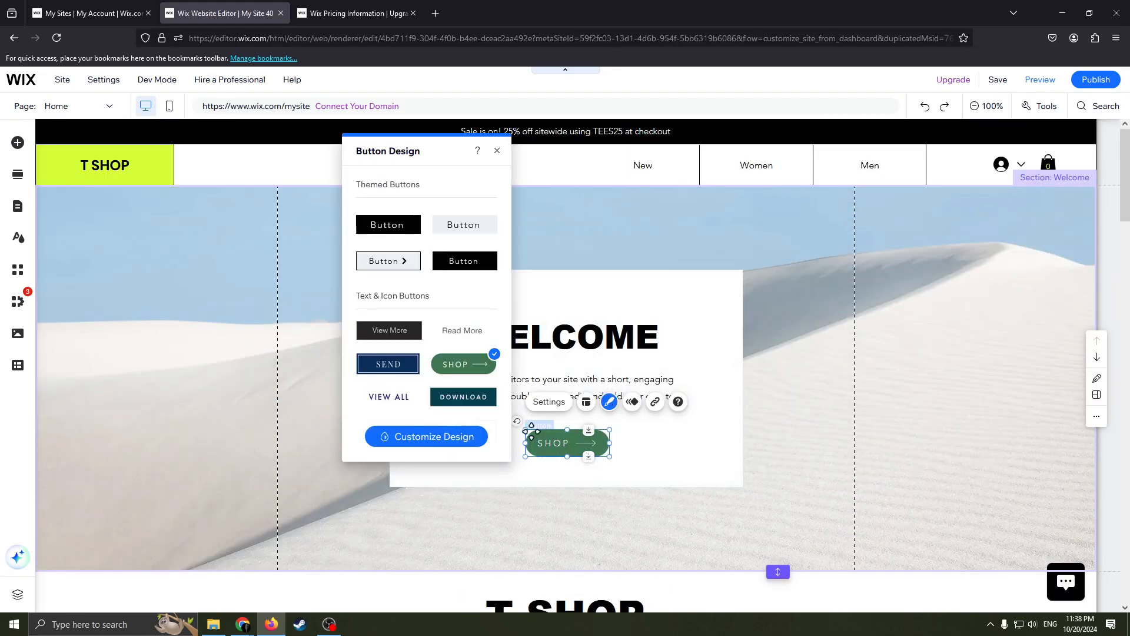
pyautogui.click(454, 436)
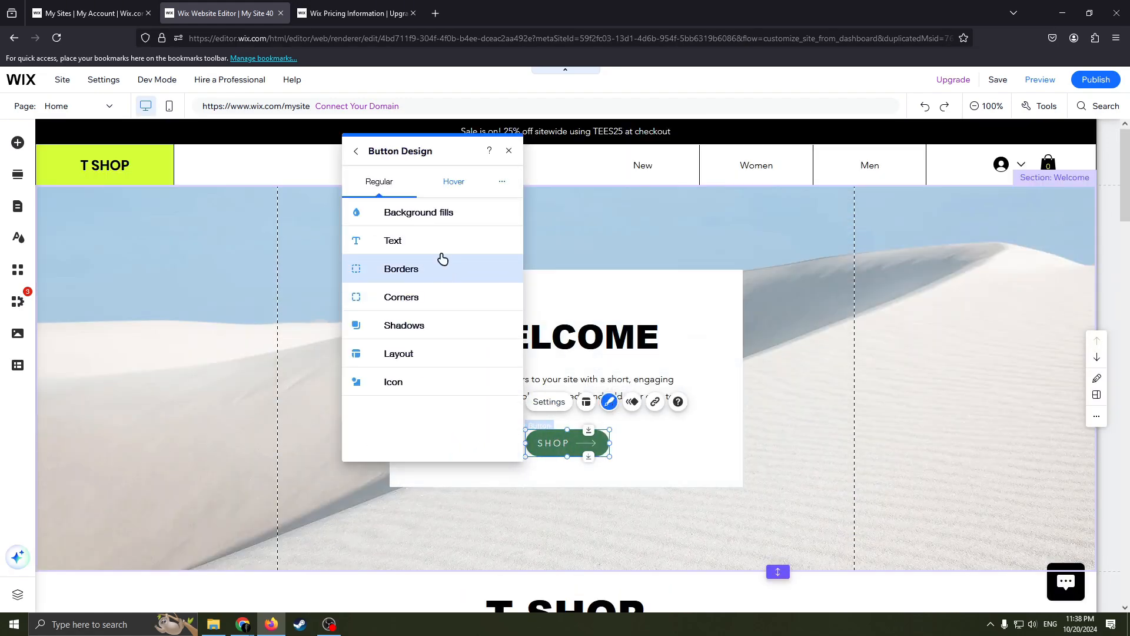
pyautogui.click(407, 217)
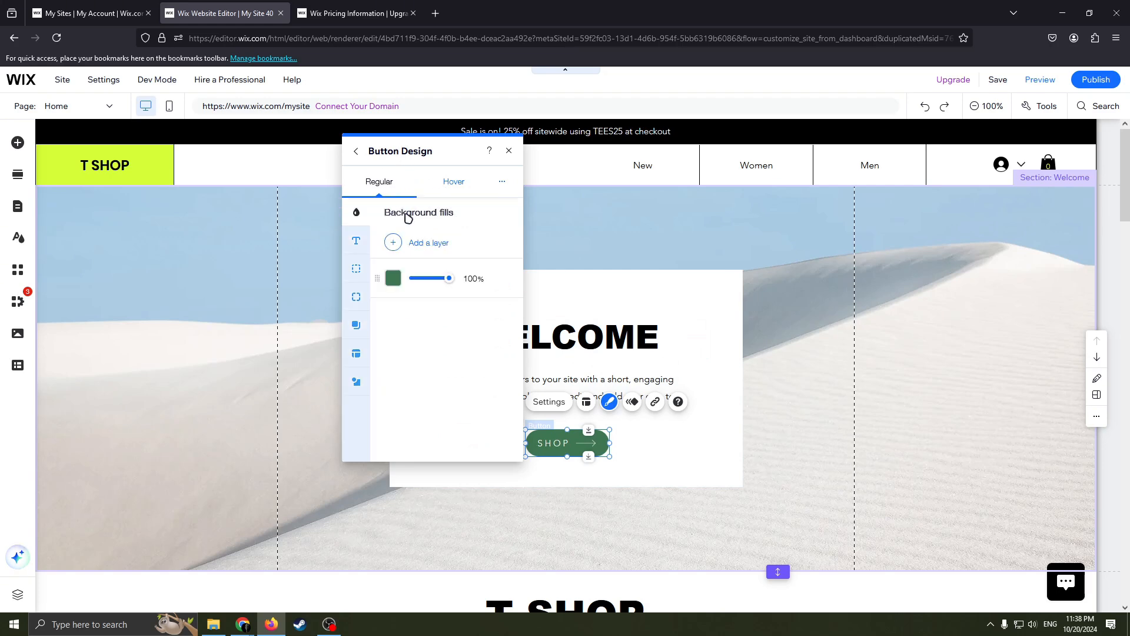
pyautogui.click(393, 278)
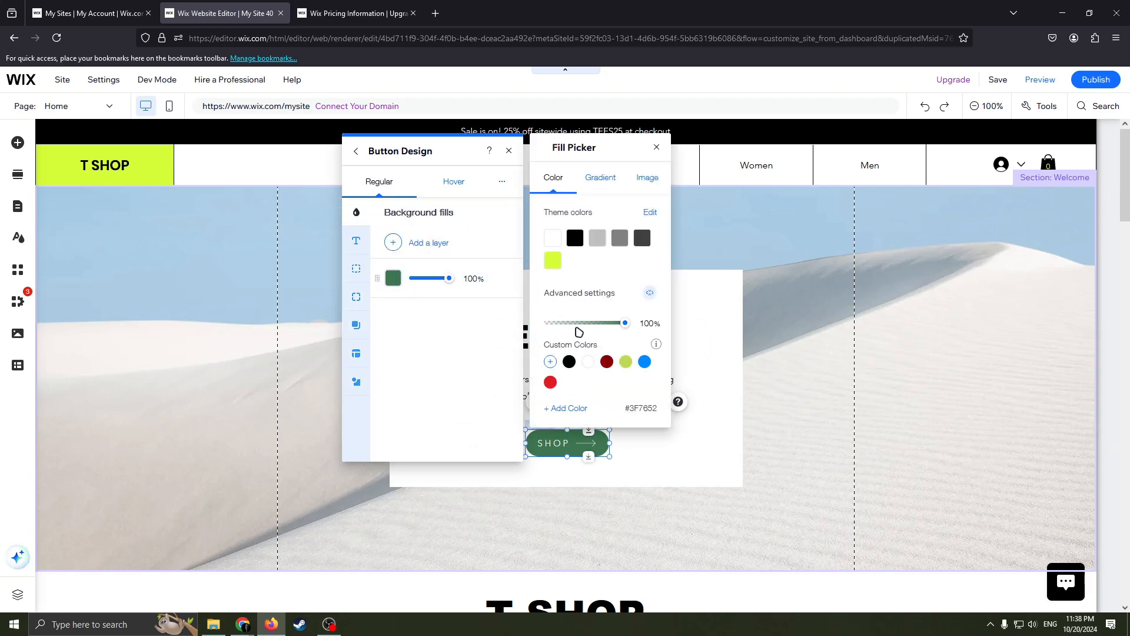
pyautogui.click(569, 362)
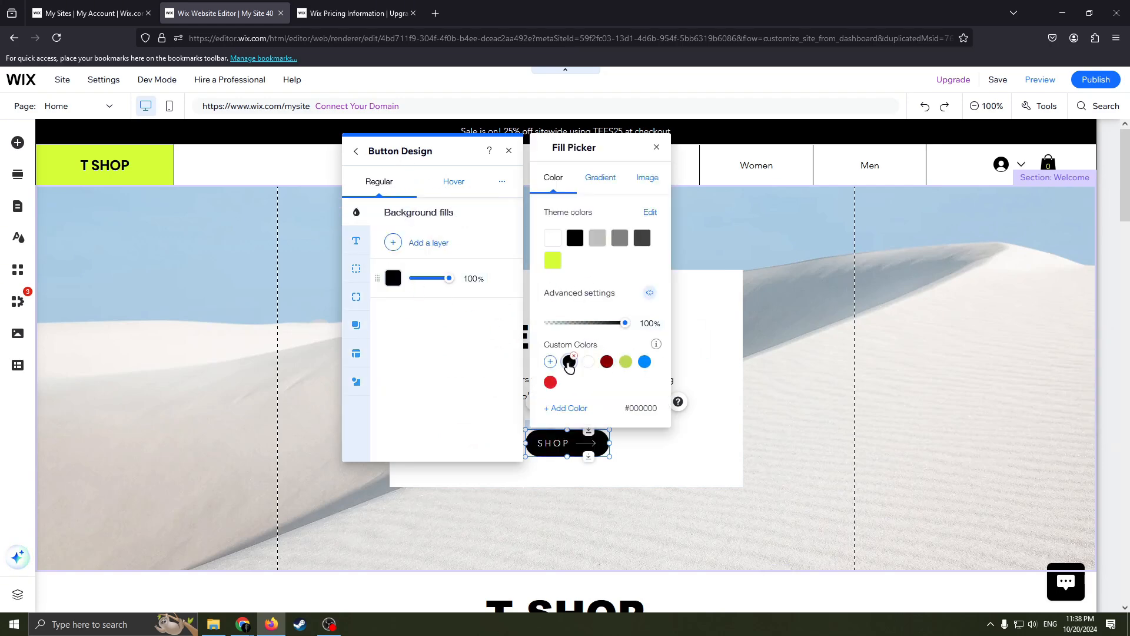
pyautogui.click(606, 362)
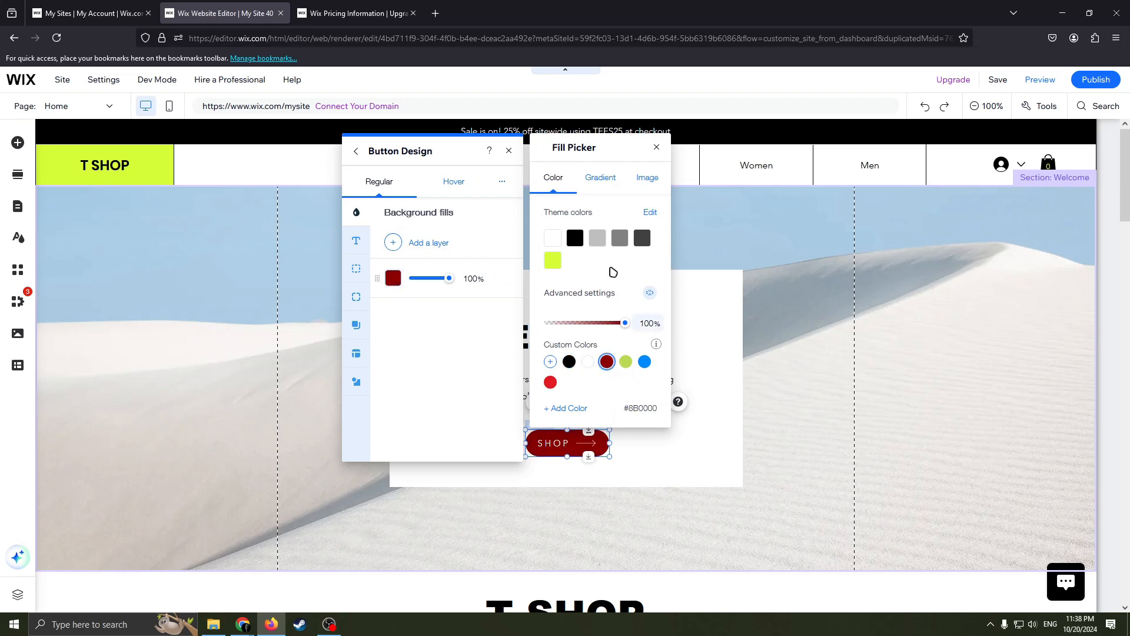
pyautogui.click(601, 178)
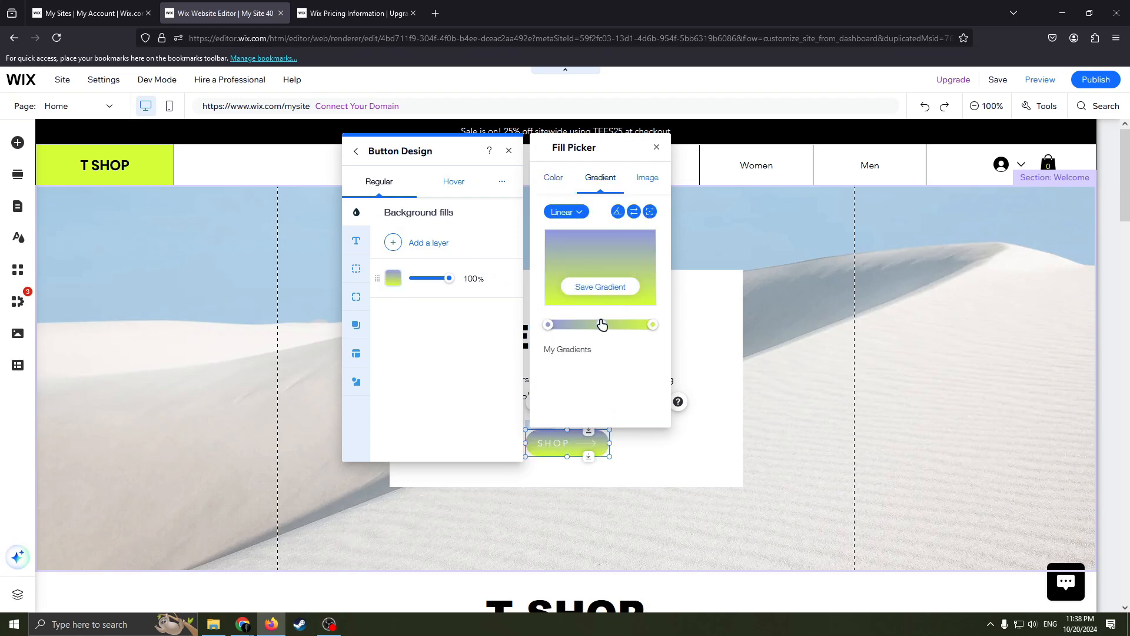
pyautogui.click(607, 288)
pyautogui.click(491, 391)
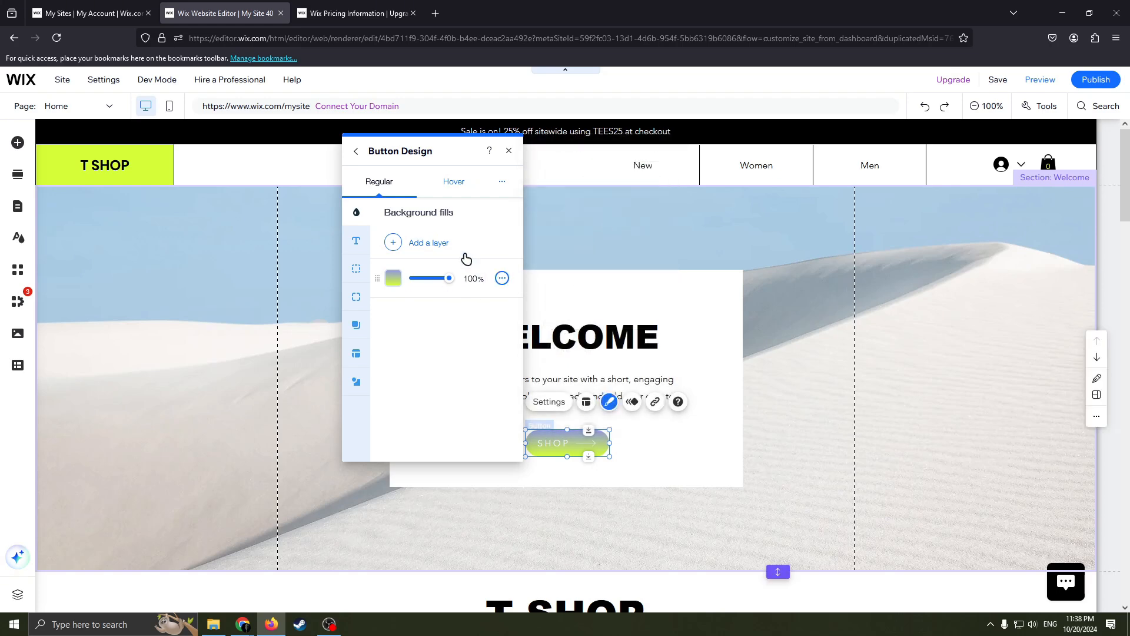
# Examine the SHOP button's hover-state background and text design options, and close the button design settings.
pyautogui.click(457, 187)
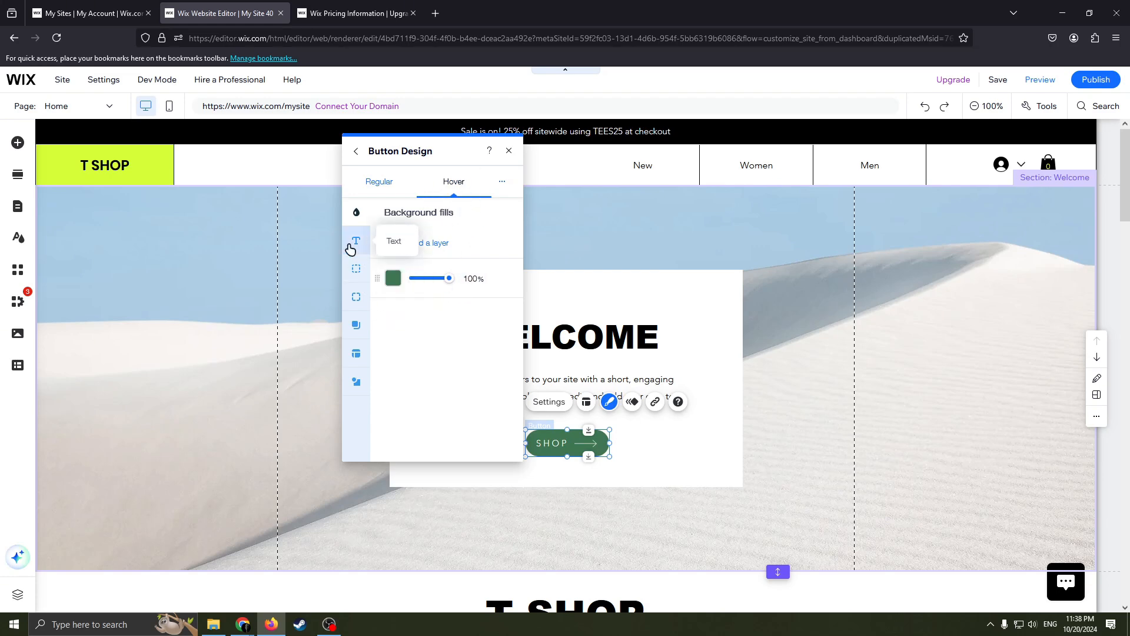
pyautogui.click(352, 243)
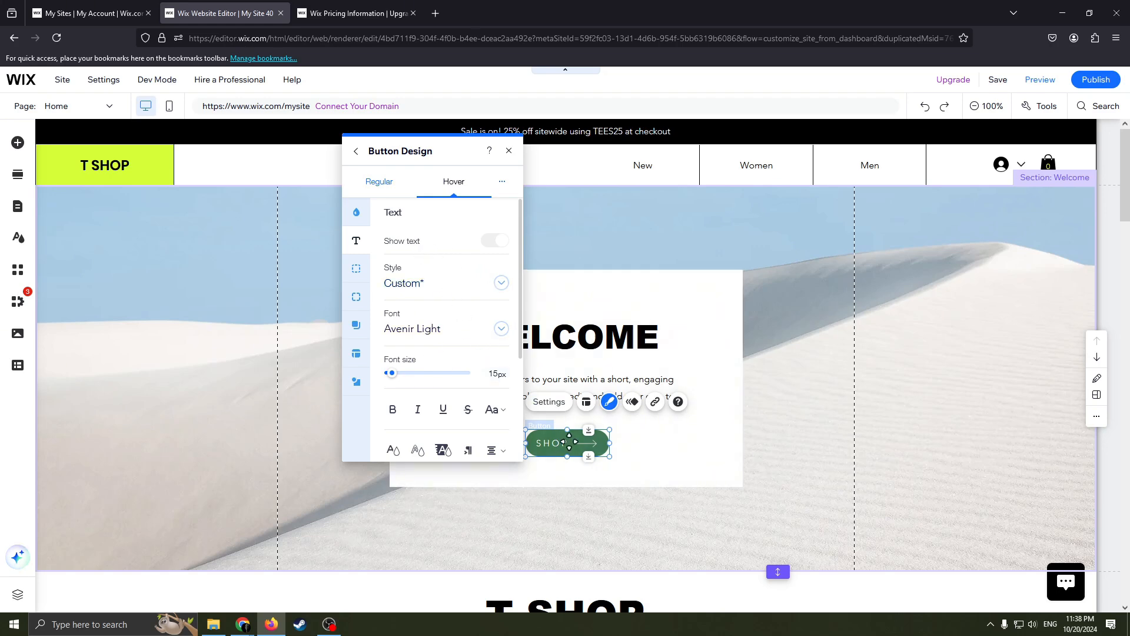
pyautogui.click(509, 150)
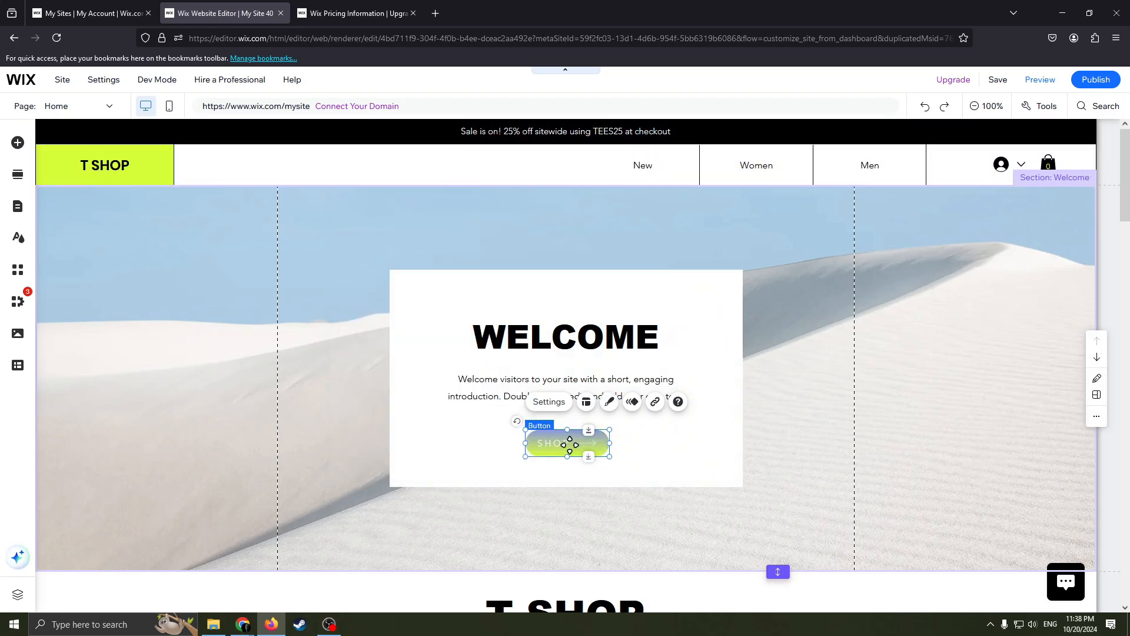
# Change the text of the SHOP button in the welcome box to "Buy Now".
pyautogui.rightClick(568, 444)
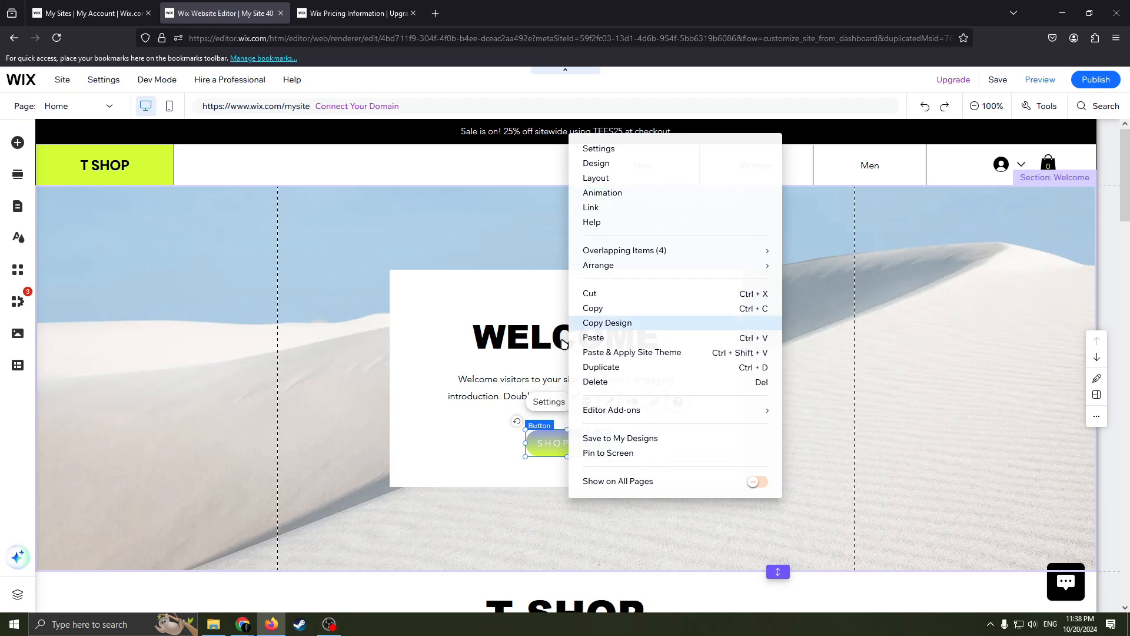
pyautogui.click(544, 448)
pyautogui.rightClick(562, 444)
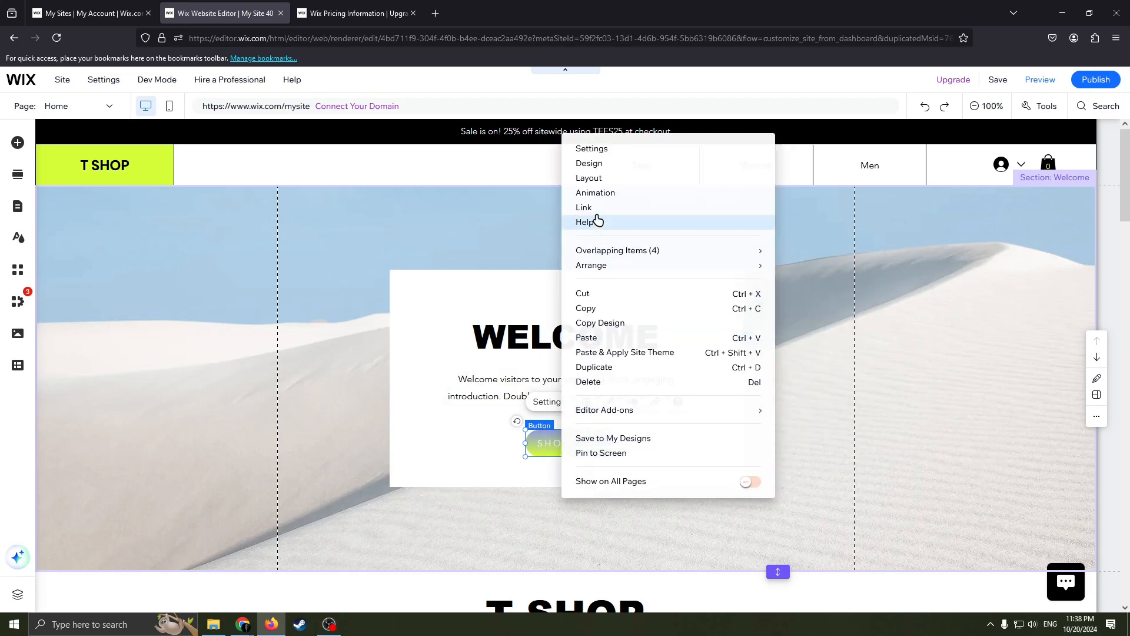
pyautogui.click(548, 400)
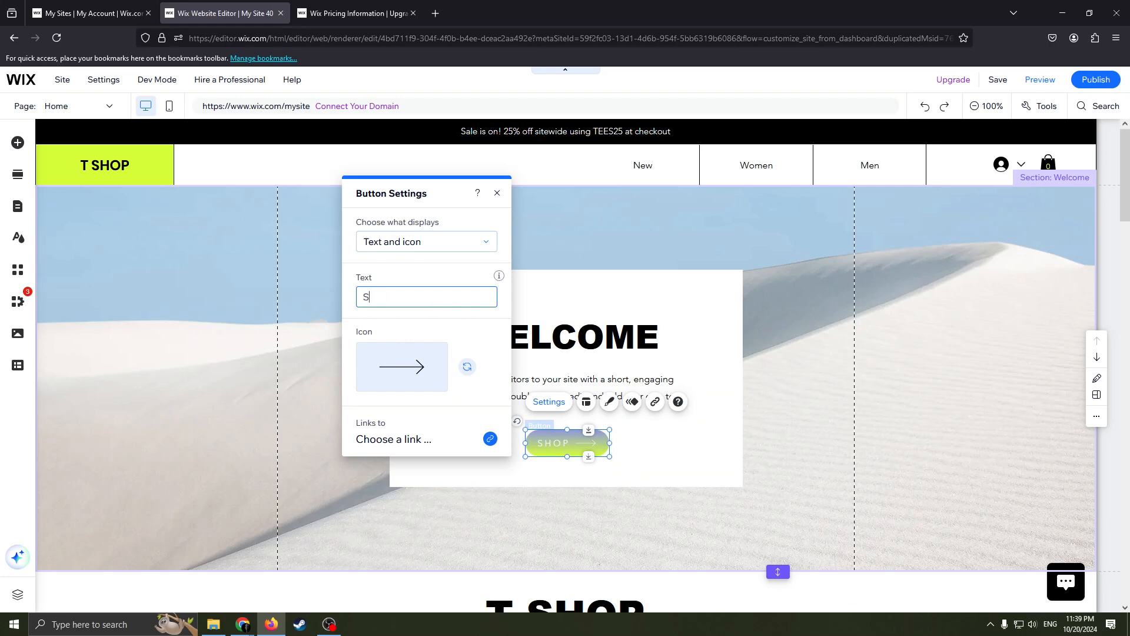
pyautogui.press('BackSpace')
pyautogui.write('Buy Now')
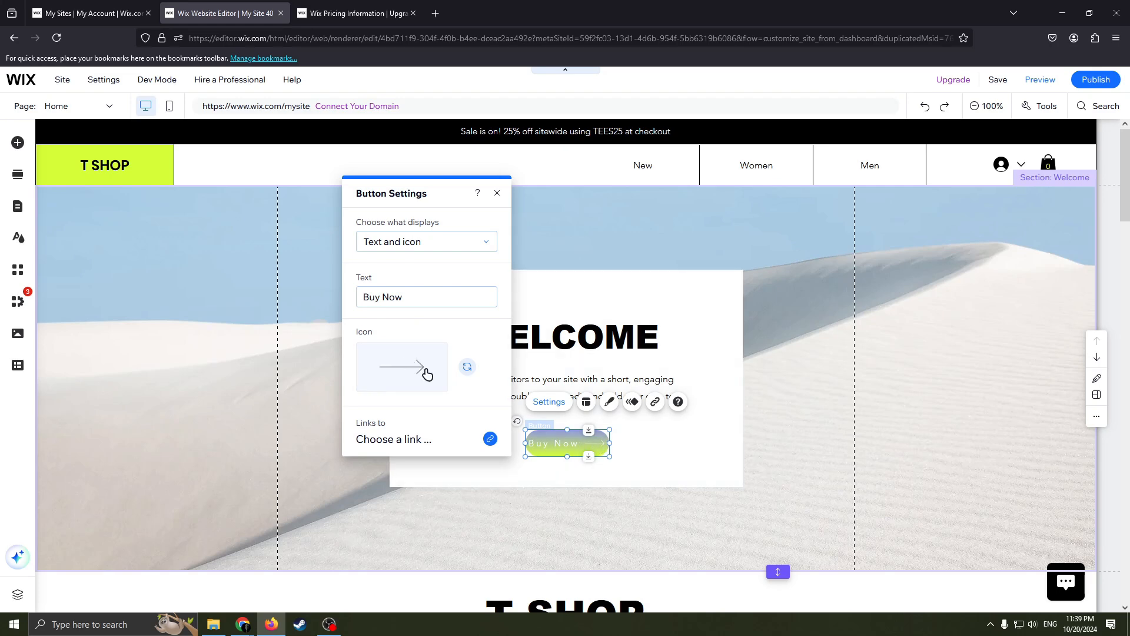
# Close the button settings and link the Buy Now button to the Cart Page.
pyautogui.click(643, 459)
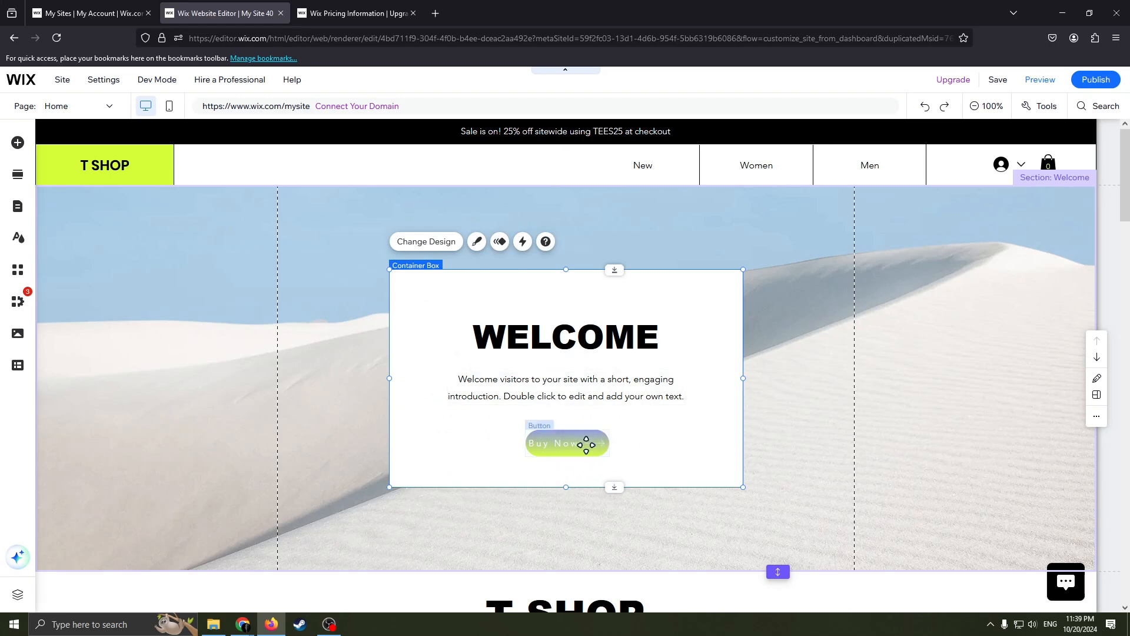
pyautogui.click(586, 444)
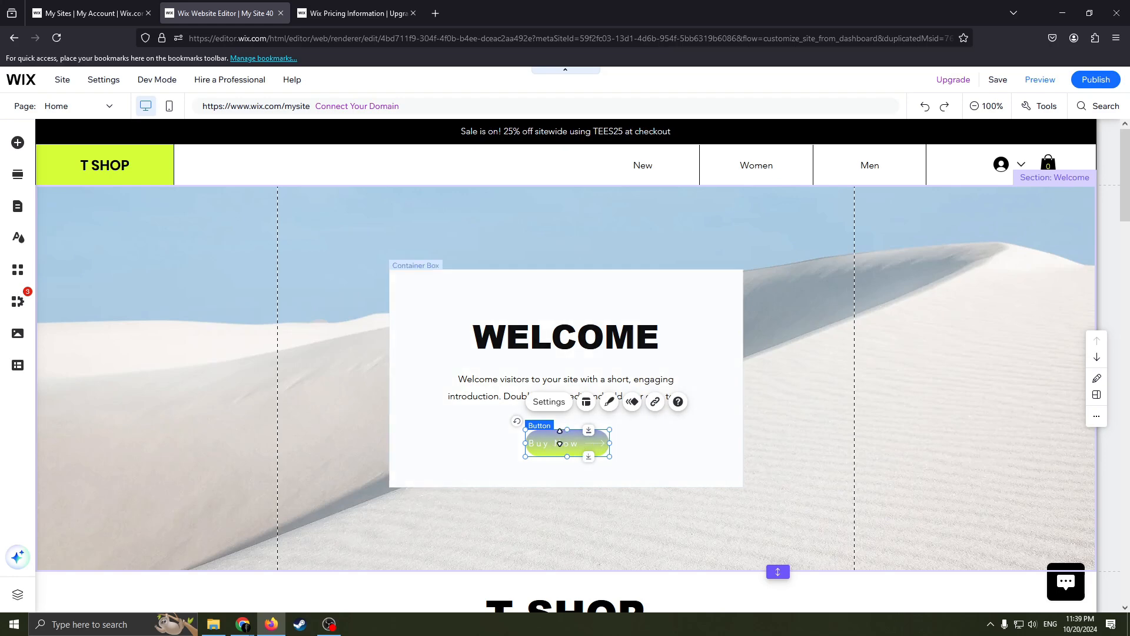
pyautogui.click(655, 401)
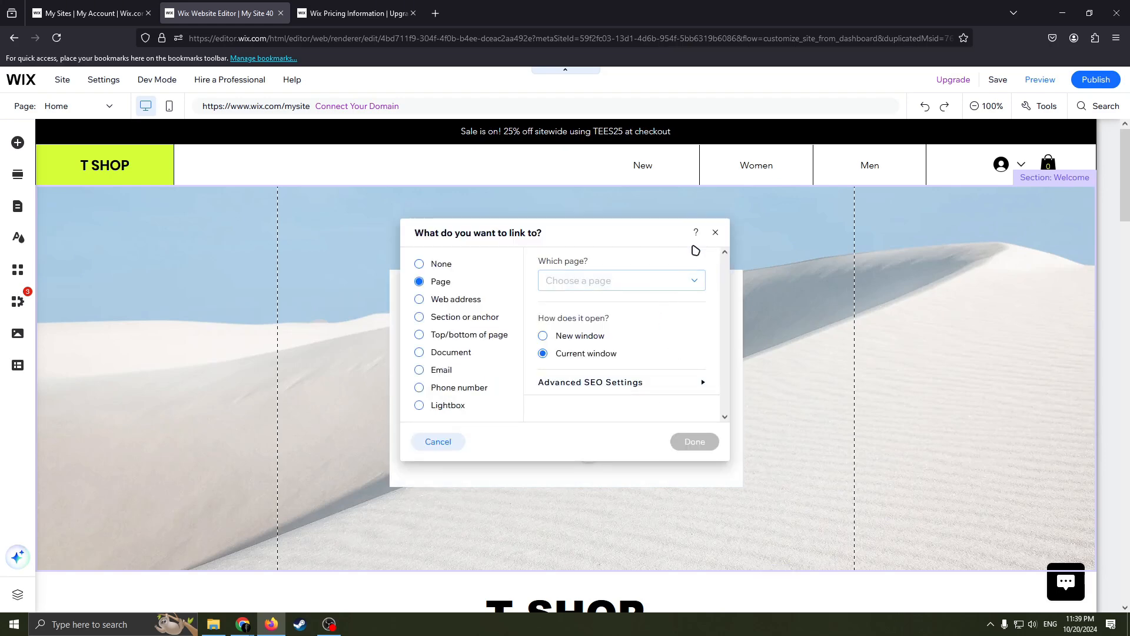
pyautogui.moveTo(575, 235); pyautogui.dragTo(364, 259)
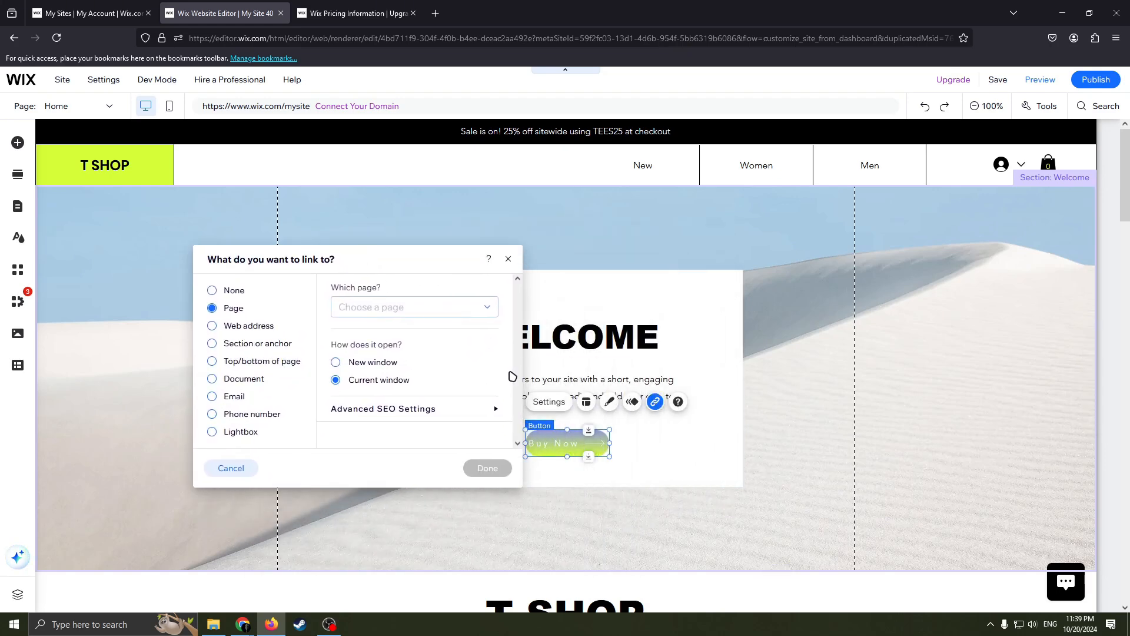
pyautogui.click(396, 305)
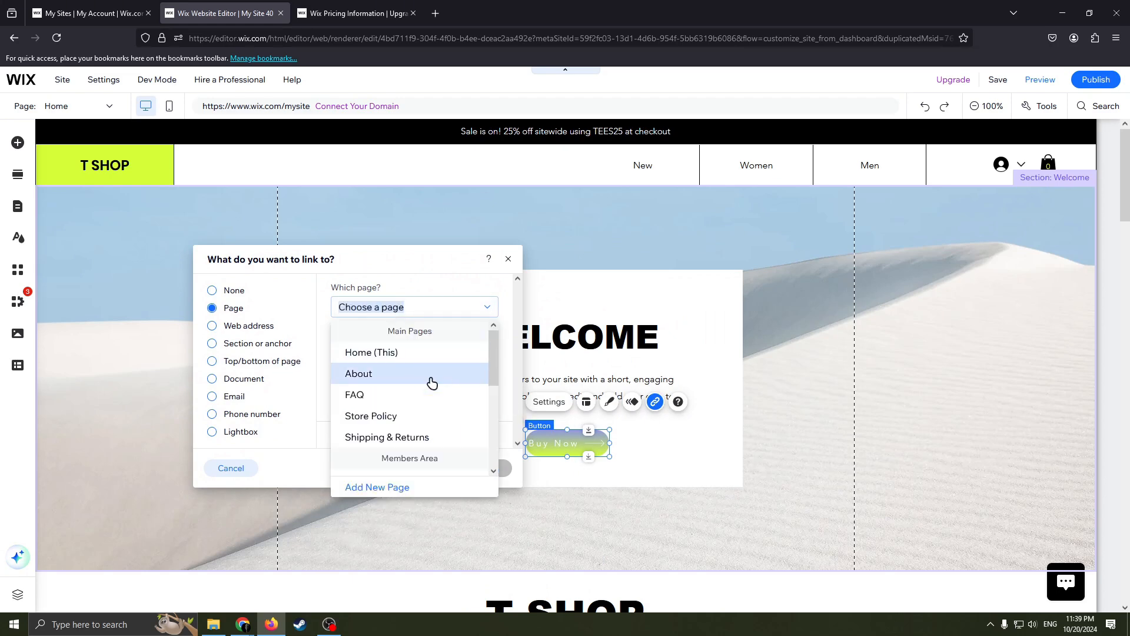
pyautogui.scroll(-5, 416, 433)
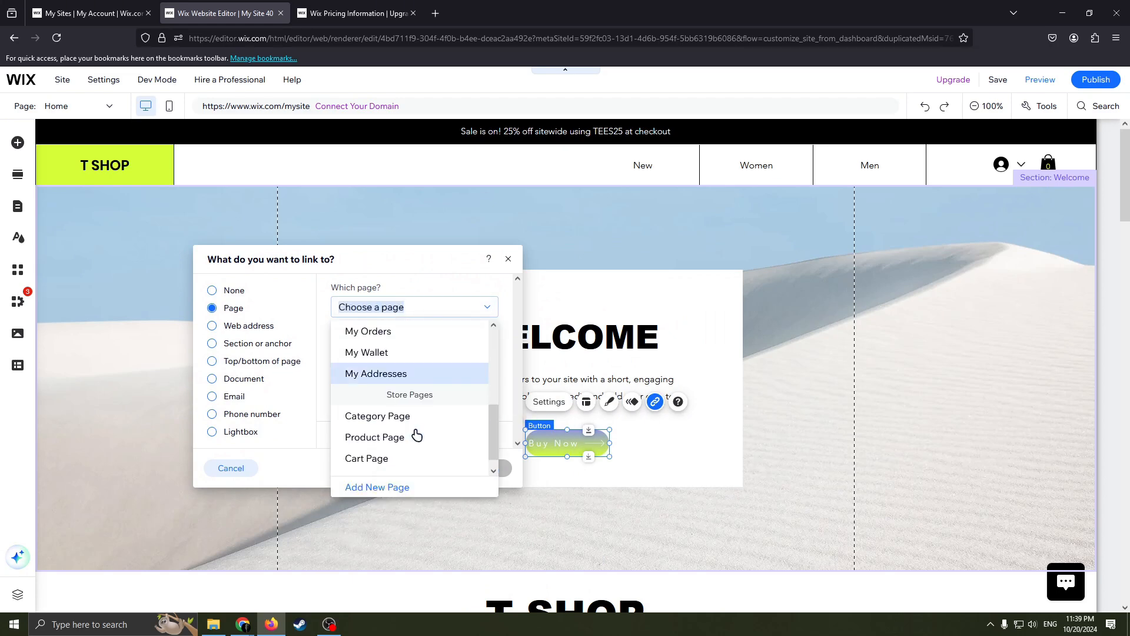
pyautogui.scroll(4, 434, 433)
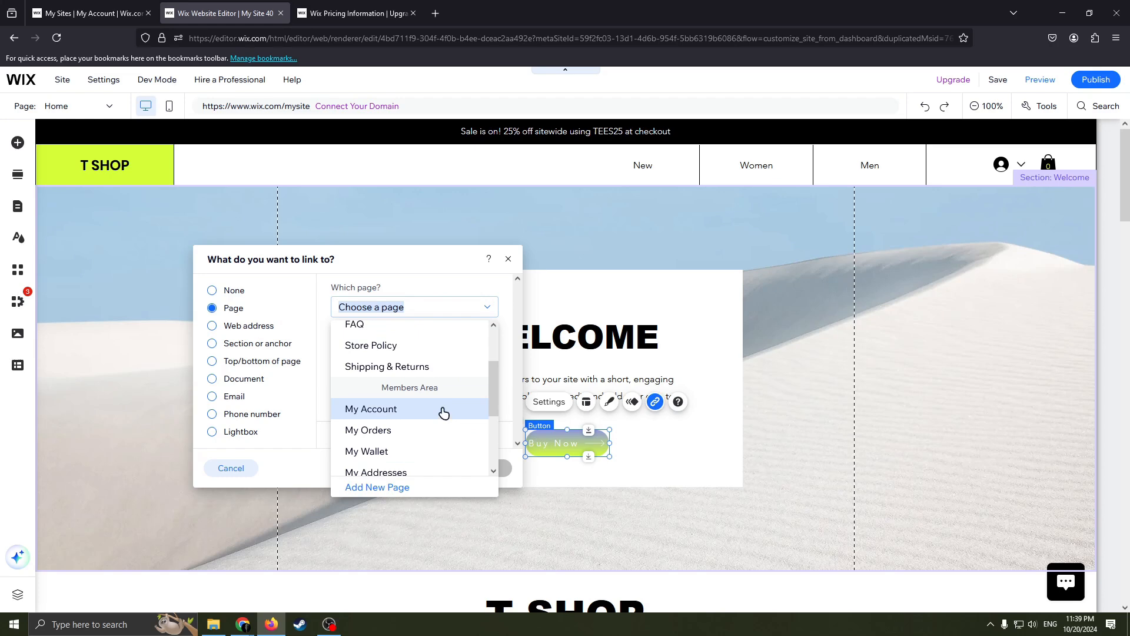
pyautogui.scroll(-4, 444, 411)
pyautogui.scroll(2, 444, 422)
pyautogui.scroll(-2, 406, 424)
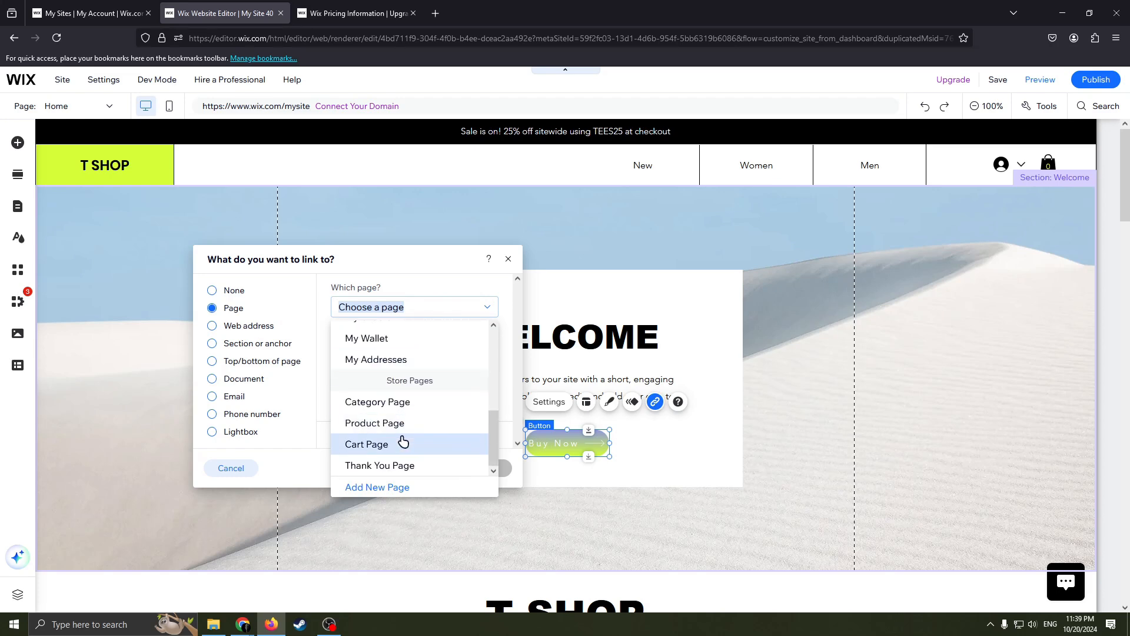
pyautogui.click(396, 441)
pyautogui.click(438, 316)
pyautogui.scroll(5, 415, 408)
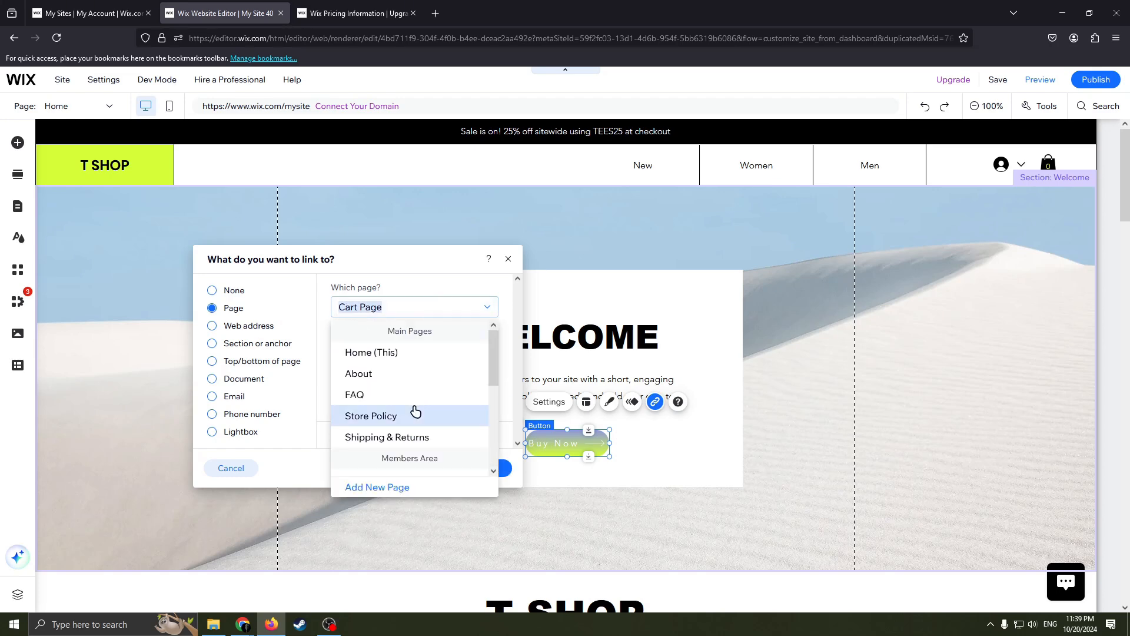
pyautogui.scroll(-5, 408, 424)
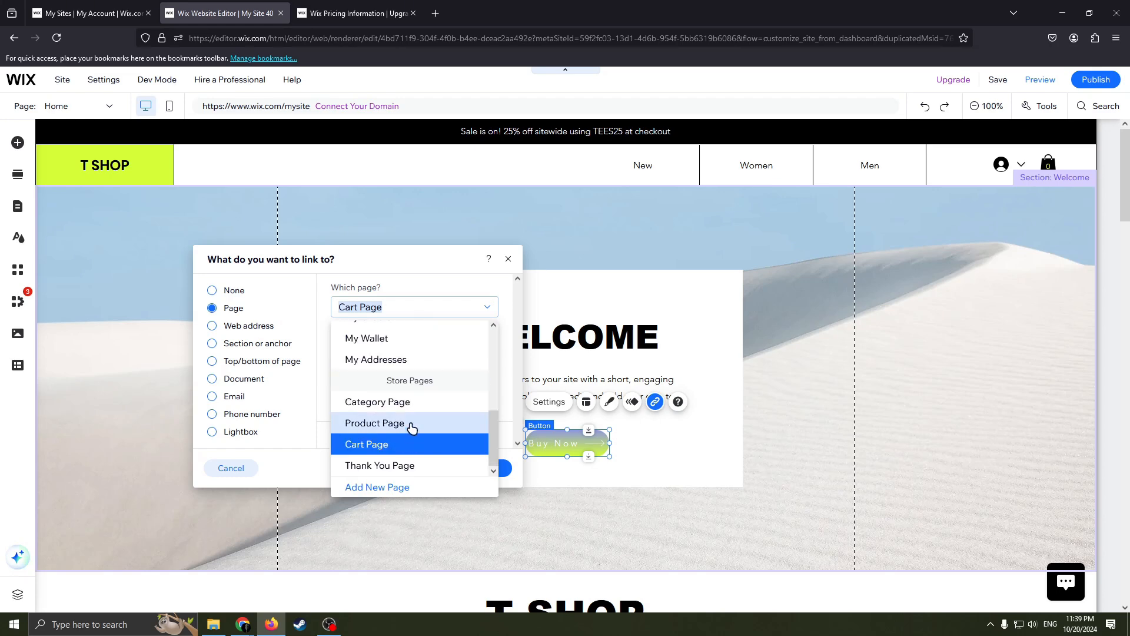
pyautogui.click(411, 444)
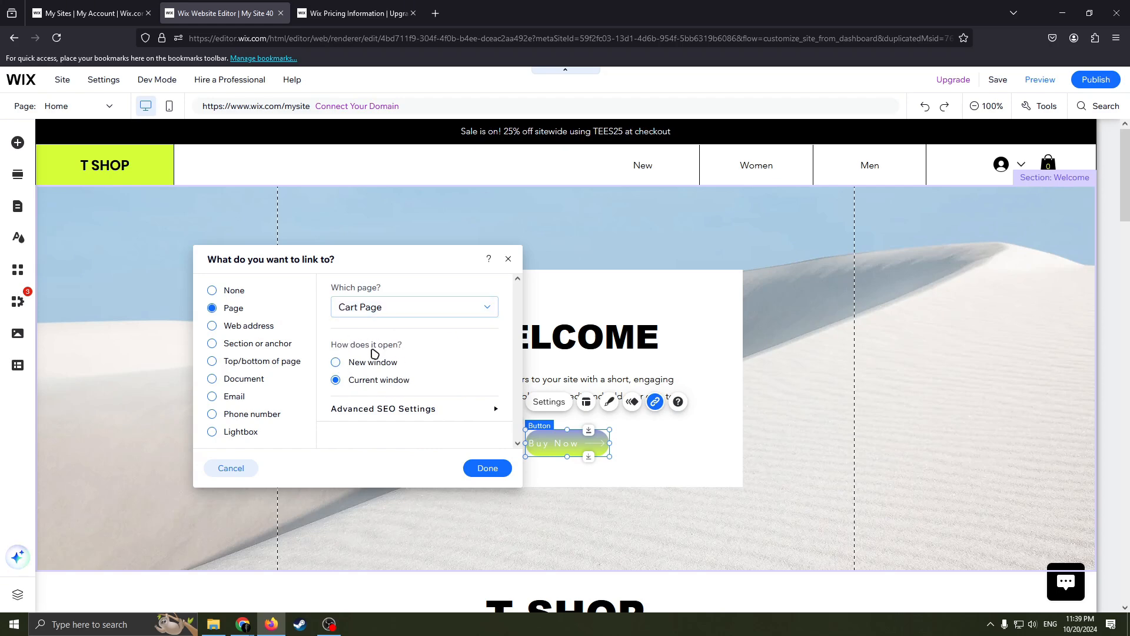
# Set the Buy Now button's Cart Page link to open in a new window and confirm the link.
pyautogui.moveTo(368, 263); pyautogui.dragTo(382, 281)
pyautogui.click(390, 383)
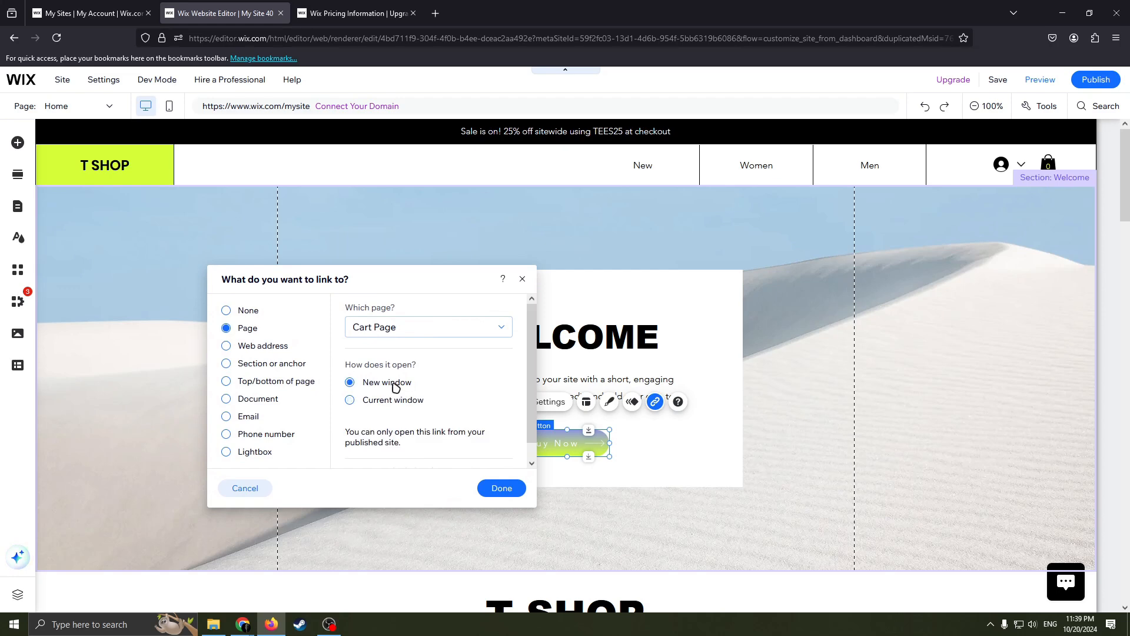
pyautogui.click(409, 401)
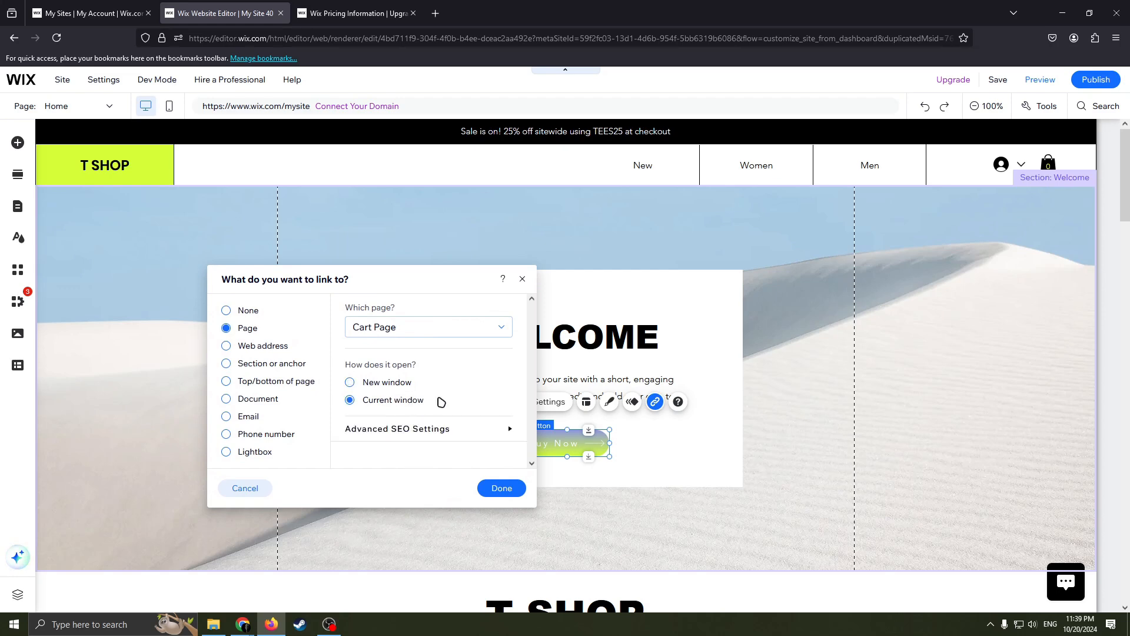
pyautogui.click(391, 384)
pyautogui.click(404, 401)
pyautogui.click(396, 383)
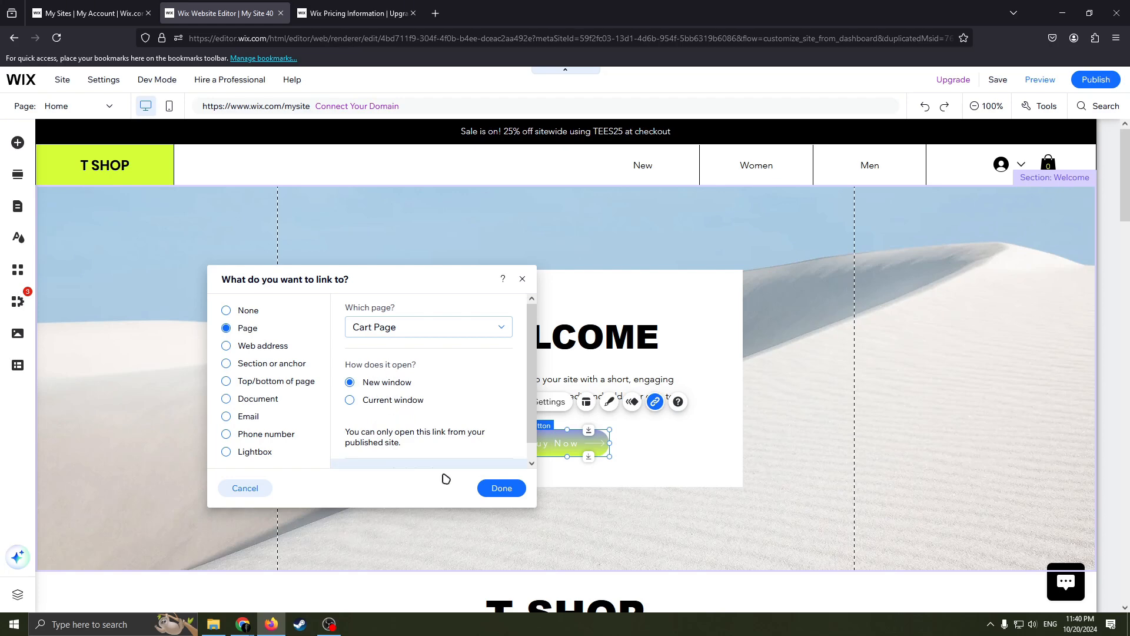
pyautogui.click(501, 489)
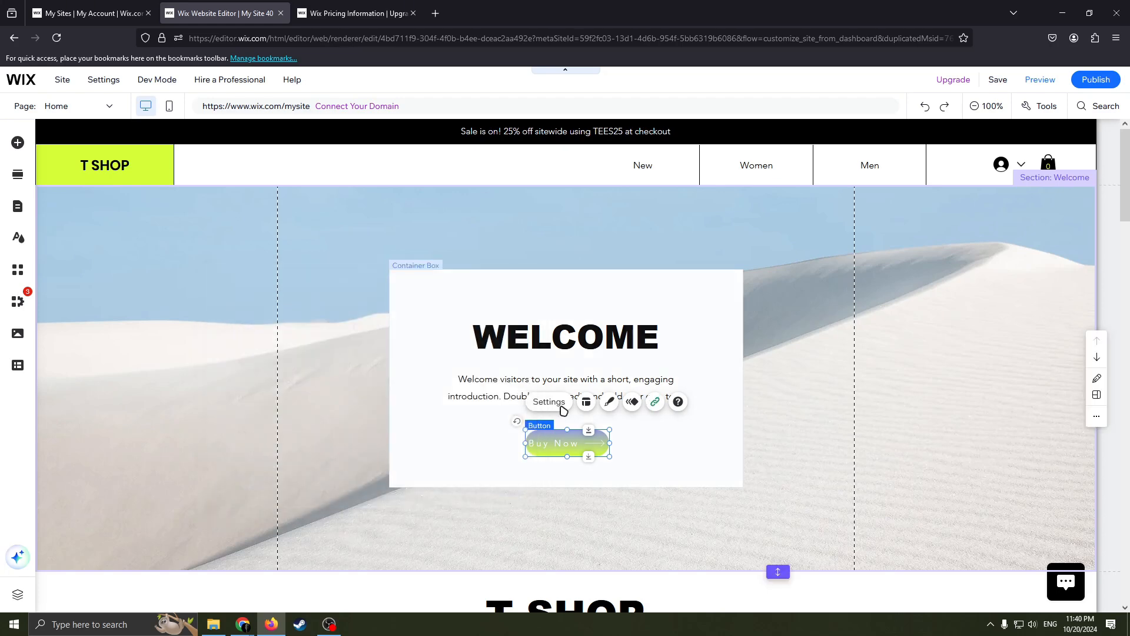
# Try the Icon only, Text only and Nothing display options on the Buy Now button, then restore Text and icon and close its settings.
pyautogui.click(641, 441)
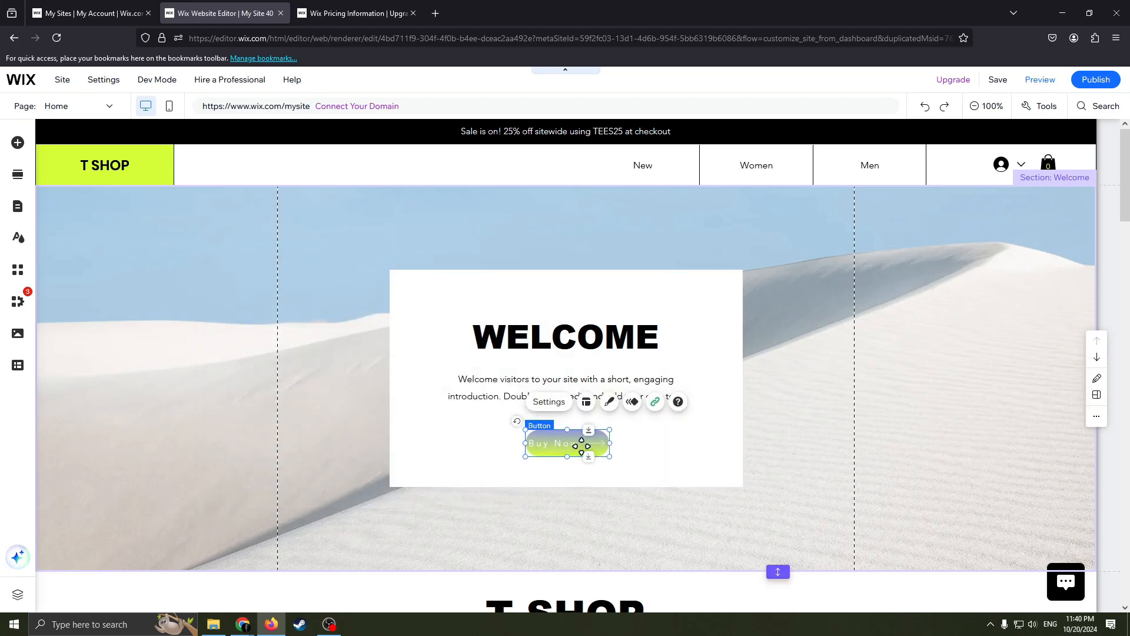
pyautogui.click(549, 401)
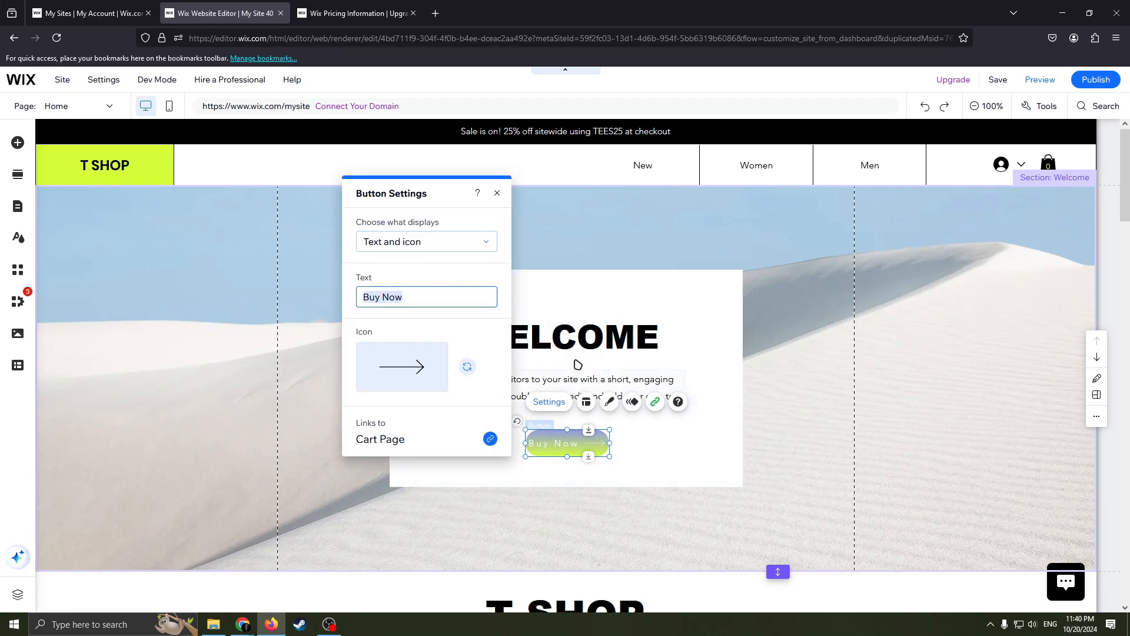
pyautogui.click(453, 243)
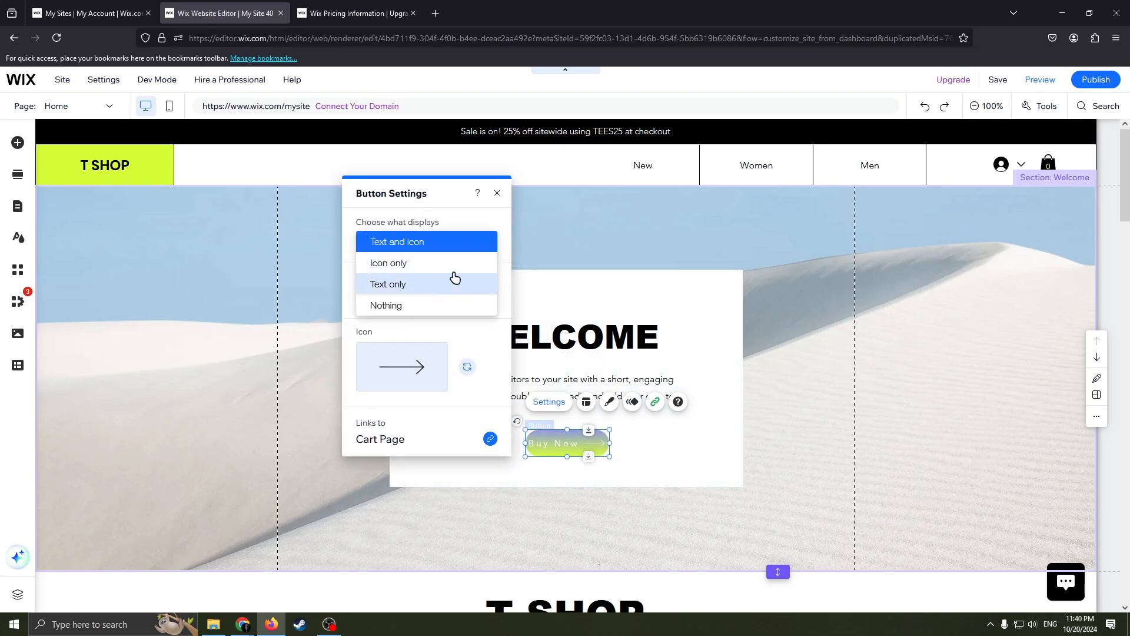
pyautogui.click(417, 263)
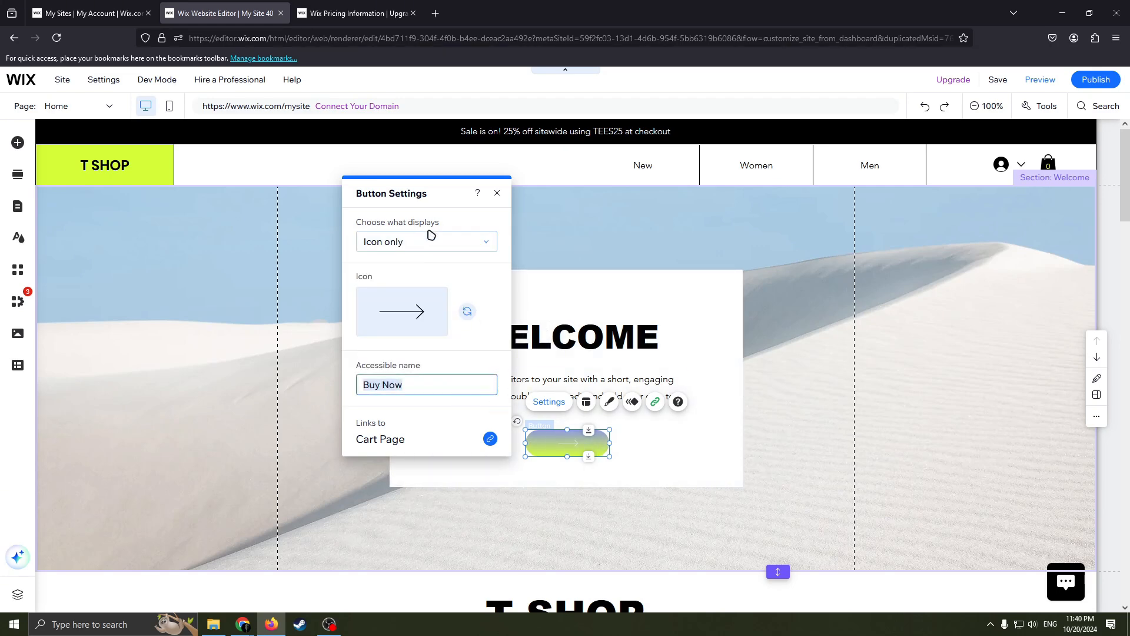
pyautogui.click(486, 242)
pyautogui.click(430, 262)
pyautogui.click(449, 242)
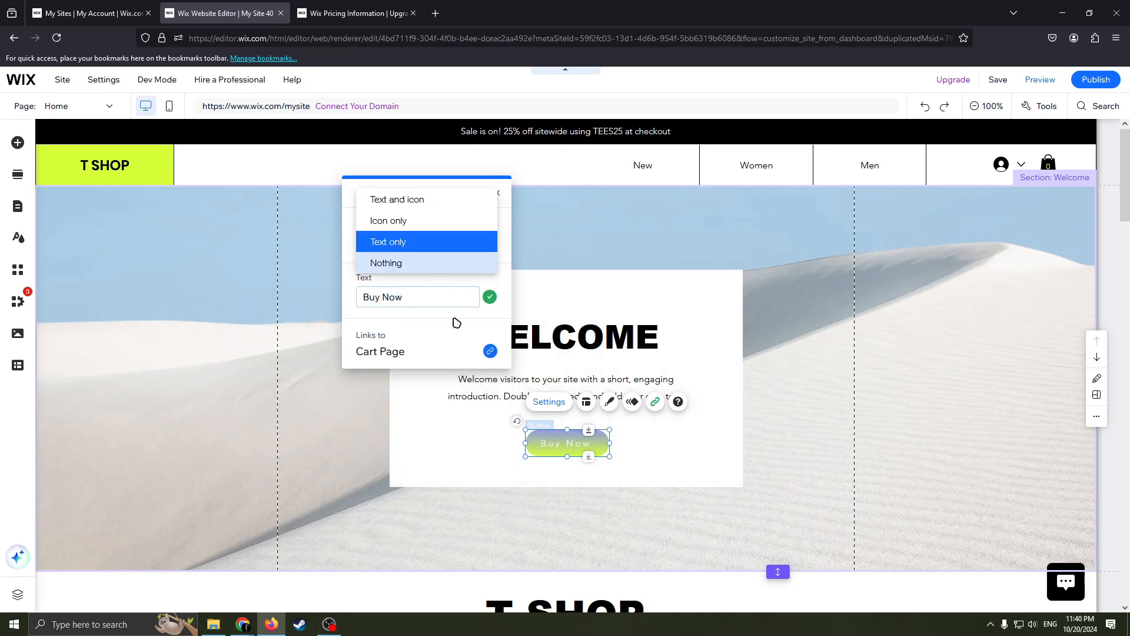
pyautogui.click(447, 262)
pyautogui.click(443, 241)
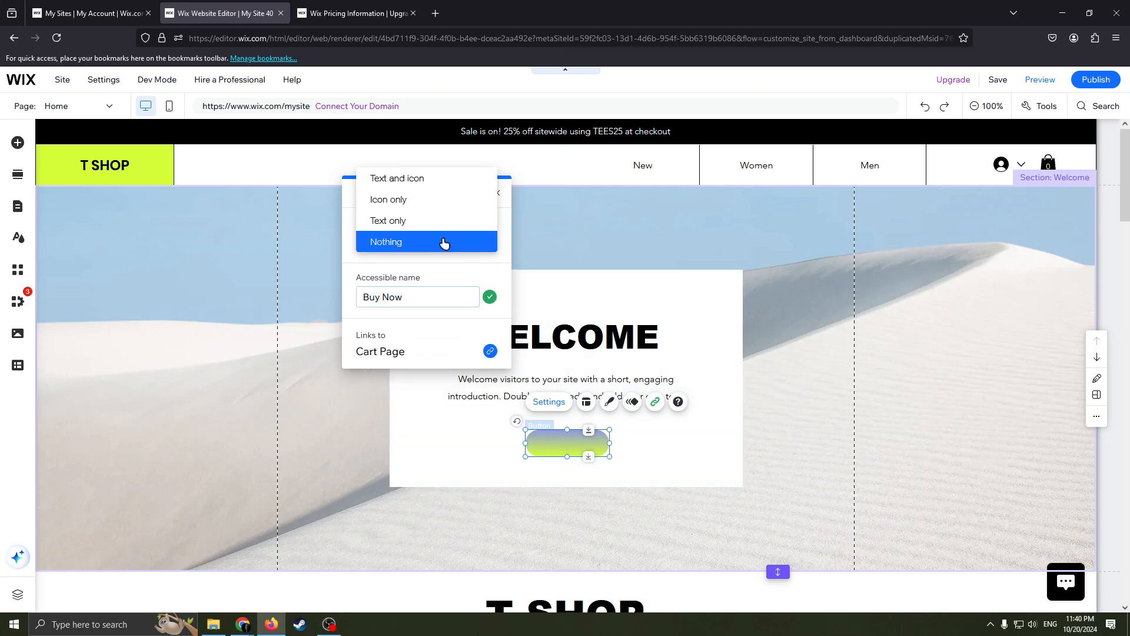
pyautogui.click(430, 176)
pyautogui.click(668, 483)
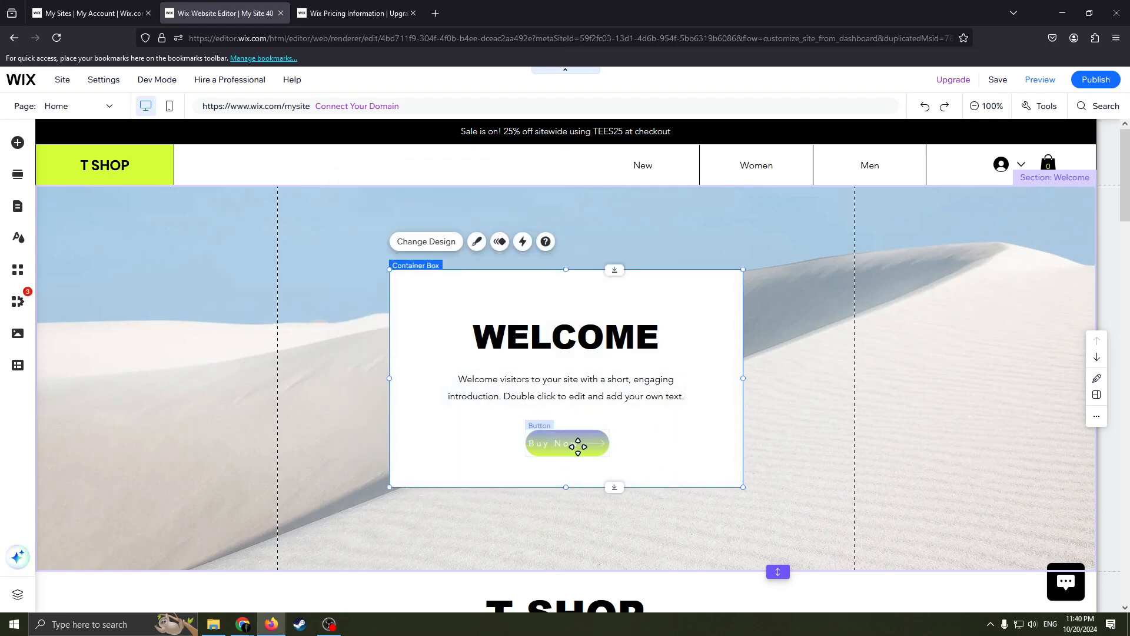
# Enlarge the Buy Now button in the welcome box in both width and height.
pyautogui.click(580, 443)
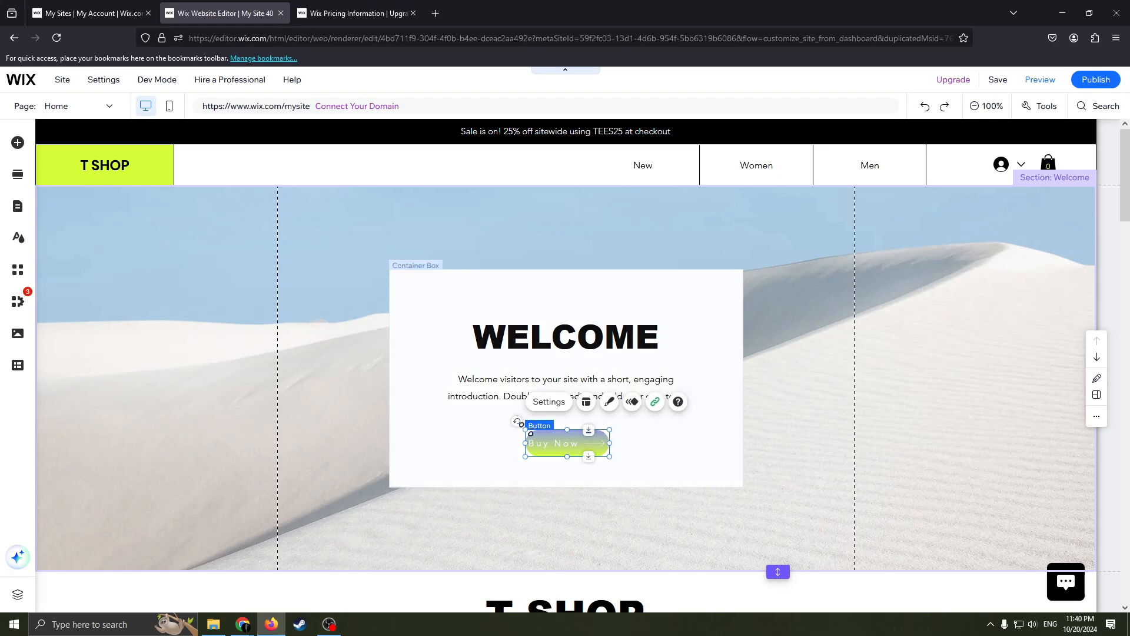
pyautogui.moveTo(529, 432); pyautogui.dragTo(497, 423)
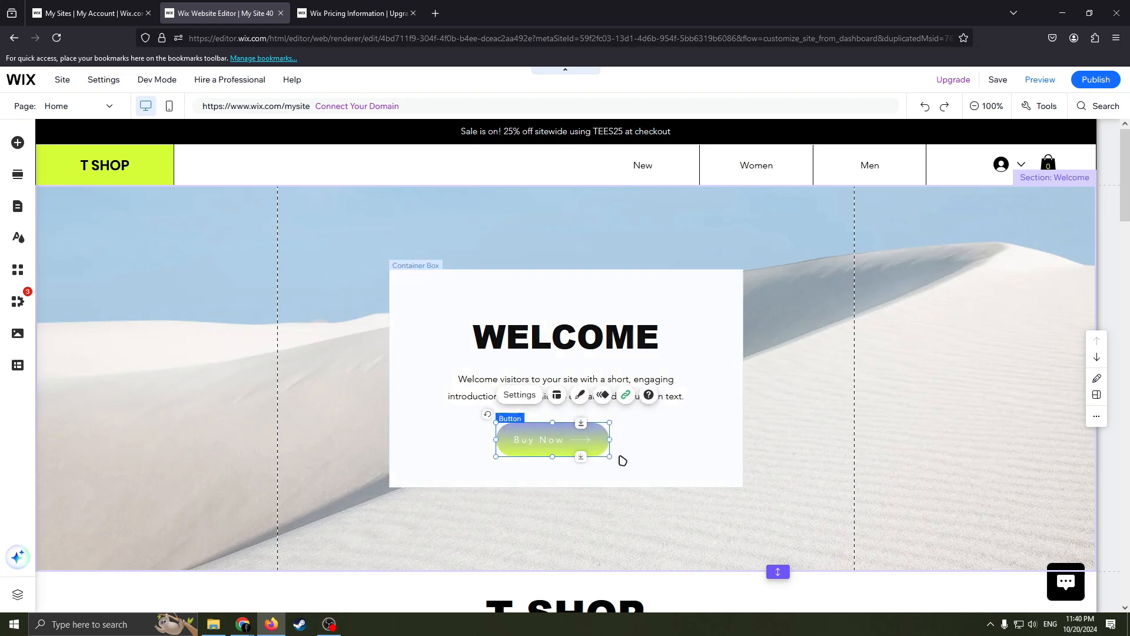
pyautogui.moveTo(610, 456); pyautogui.dragTo(634, 466)
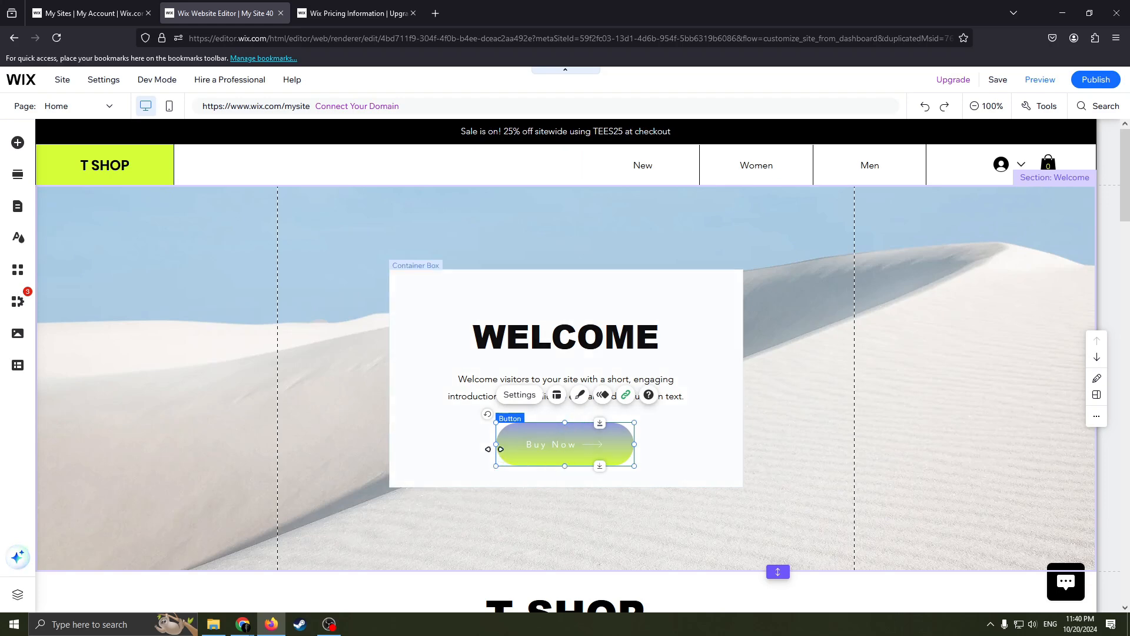
pyautogui.moveTo(489, 420)
pyautogui.mouseDown()
pyautogui.moveTo(494, 467)
pyautogui.moveTo(487, 412)
pyautogui.moveTo(545, 374)
pyautogui.moveTo(488, 415)
pyautogui.mouseUp()
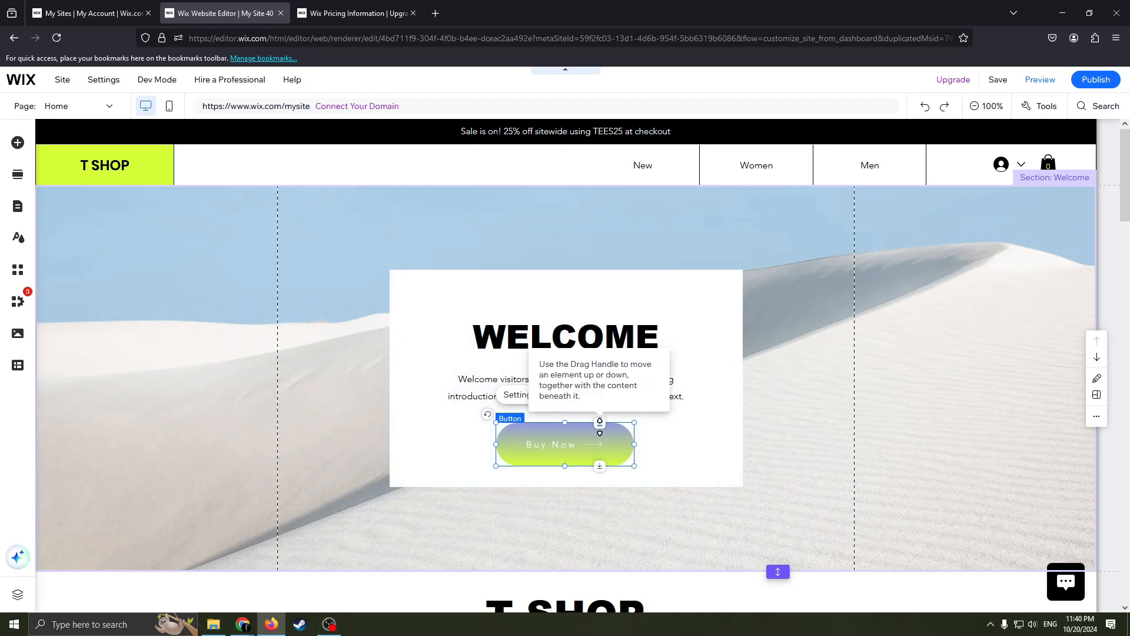
# Shift the Buy Now button down together with the content beneath it, then bring it partly back up inside the welcome box.
pyautogui.moveTo(600, 429); pyautogui.dragTo(593, 501)
pyautogui.scroll(-2, 571, 560)
pyautogui.scroll(1, 505, 337)
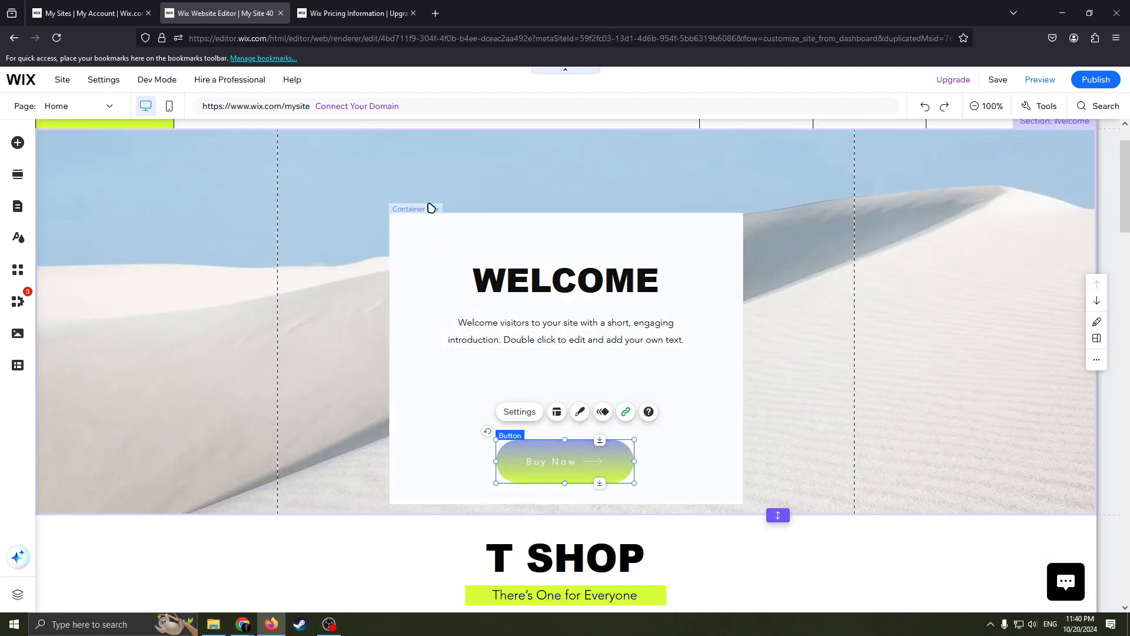
pyautogui.moveTo(599, 439); pyautogui.dragTo(602, 392)
pyautogui.scroll(1, 602, 401)
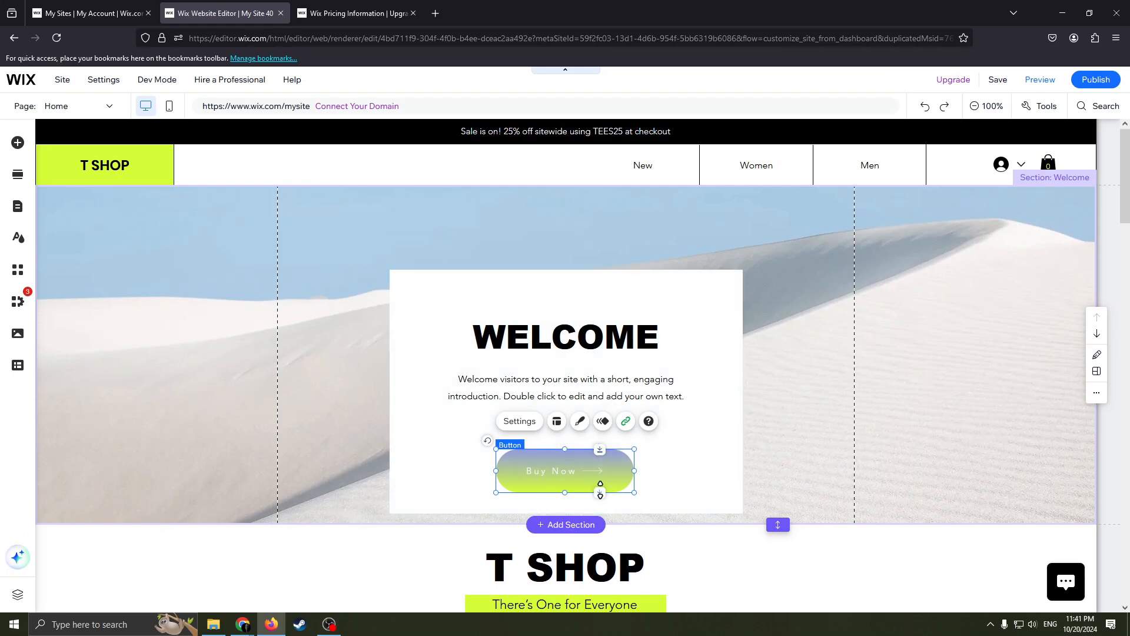
pyautogui.moveTo(600, 492)
pyautogui.mouseDown()
pyautogui.moveTo(603, 450)
pyautogui.moveTo(607, 489)
pyautogui.mouseUp()
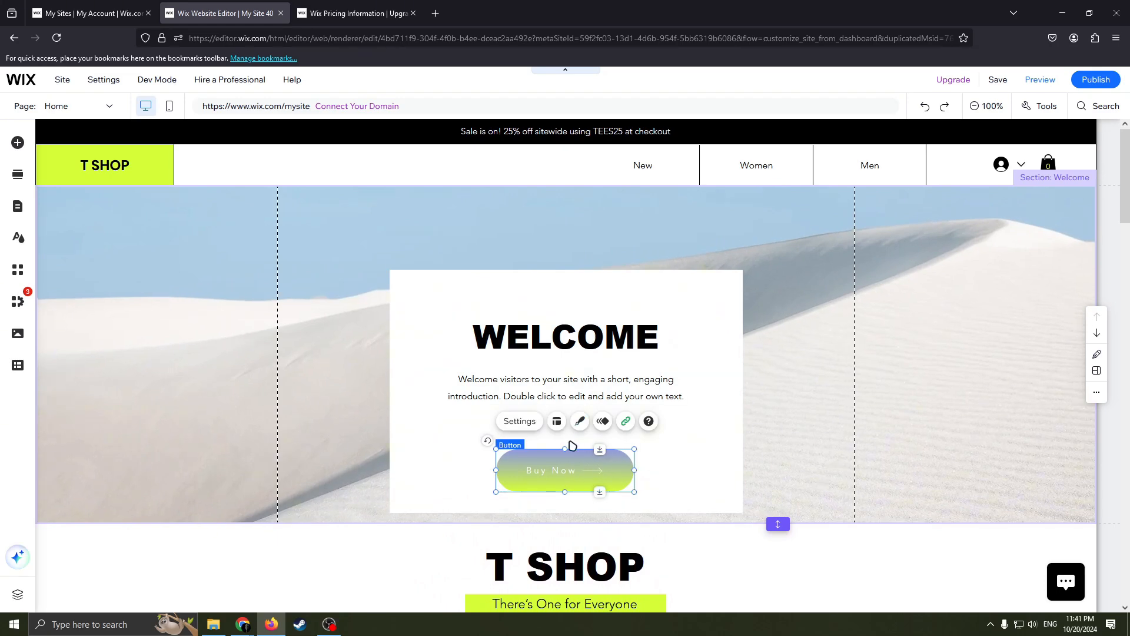
# Shrink the Buy Now button slightly and place it centred just below the introduction text.
pyautogui.scroll(-2, 565, 459)
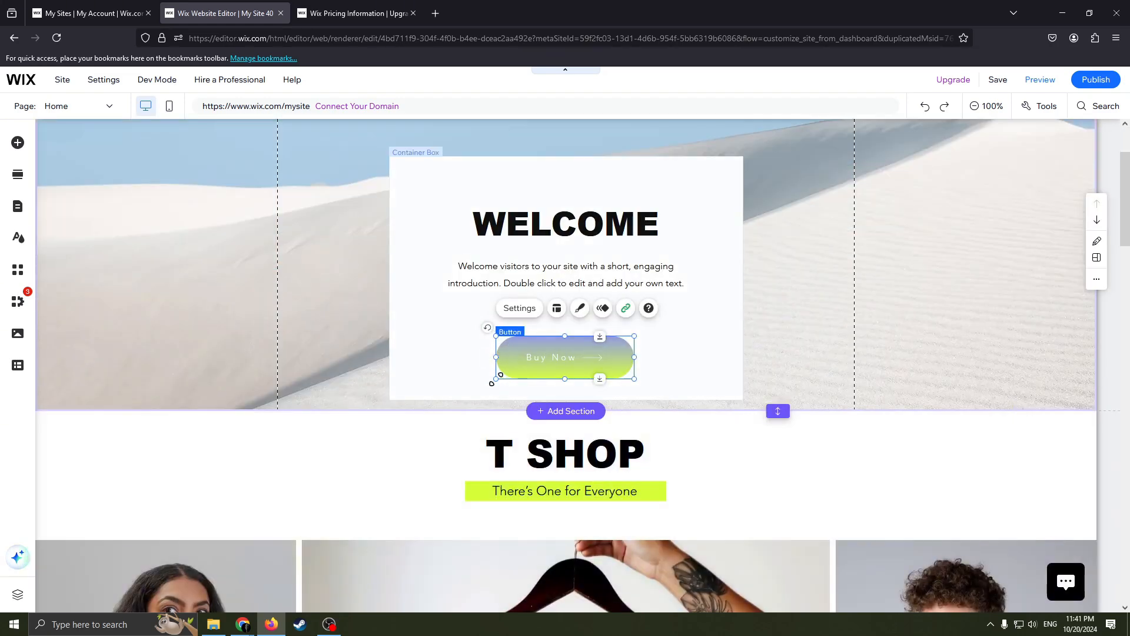
pyautogui.moveTo(492, 383); pyautogui.dragTo(572, 315)
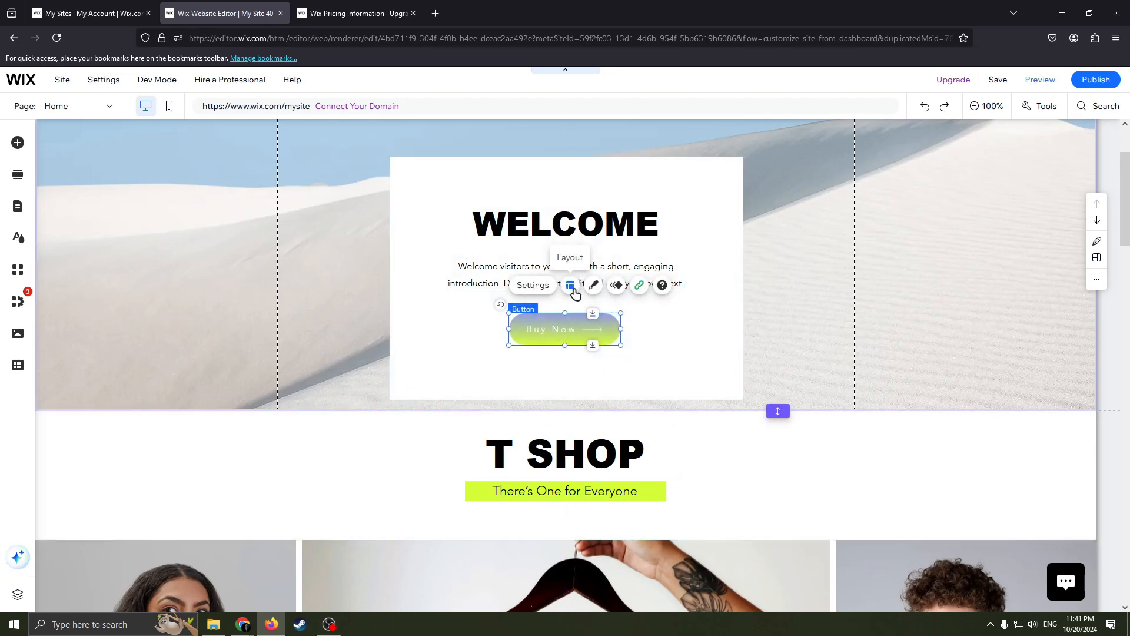
# Open the Buy Now button's layout options, try the icon before and above the text, and restore it after the text.
pyautogui.click(572, 287)
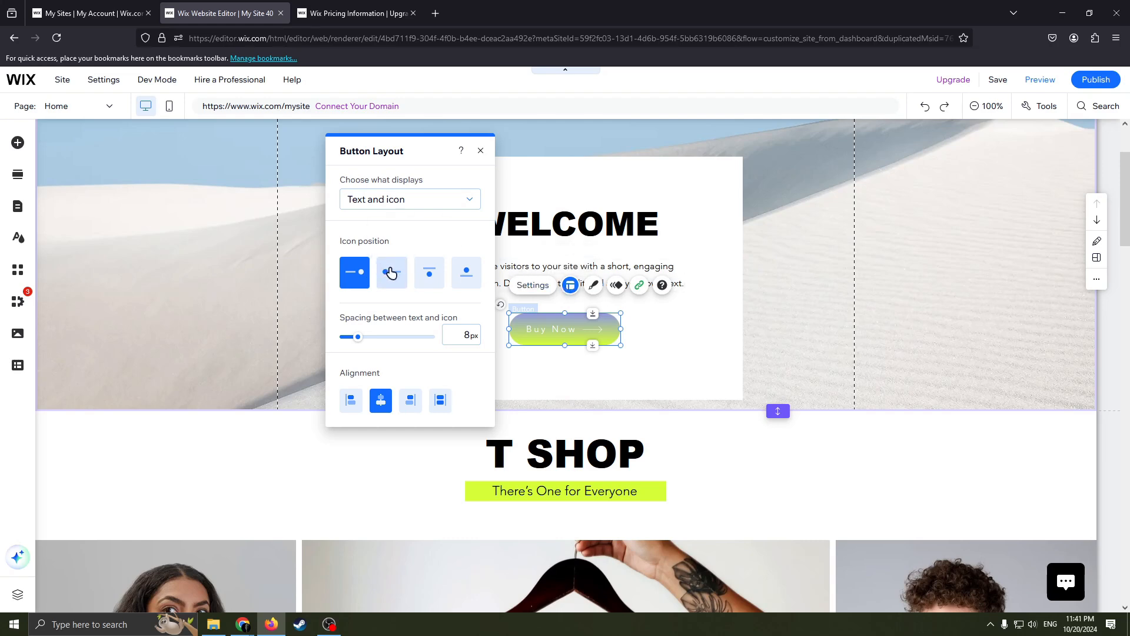
pyautogui.click(411, 280)
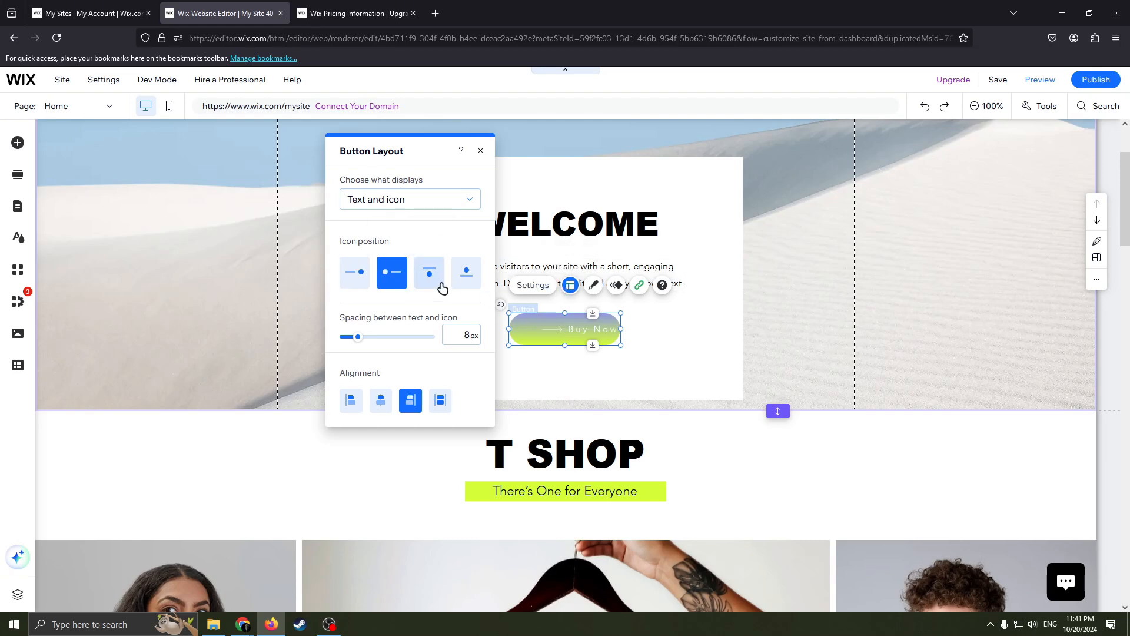
pyautogui.click(364, 273)
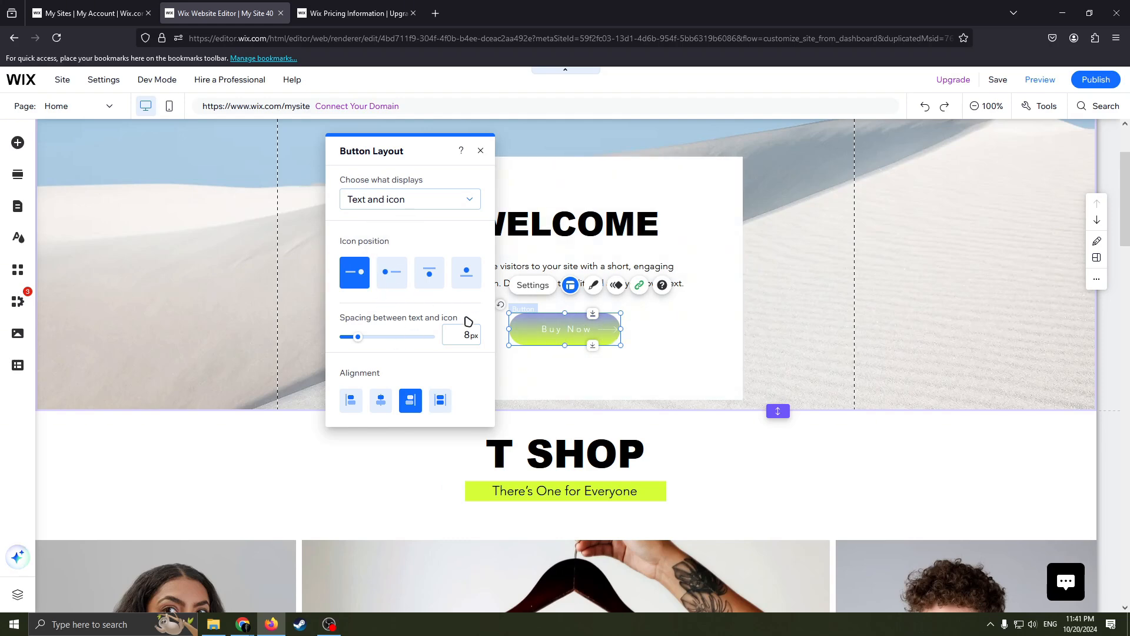
pyautogui.click(458, 287)
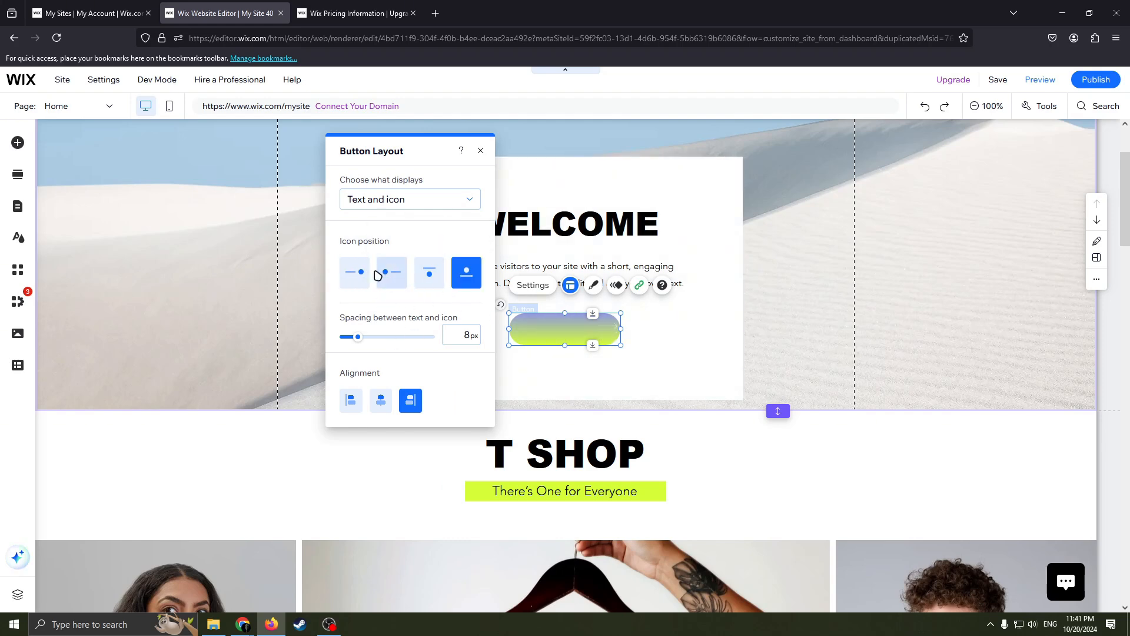
pyautogui.click(363, 276)
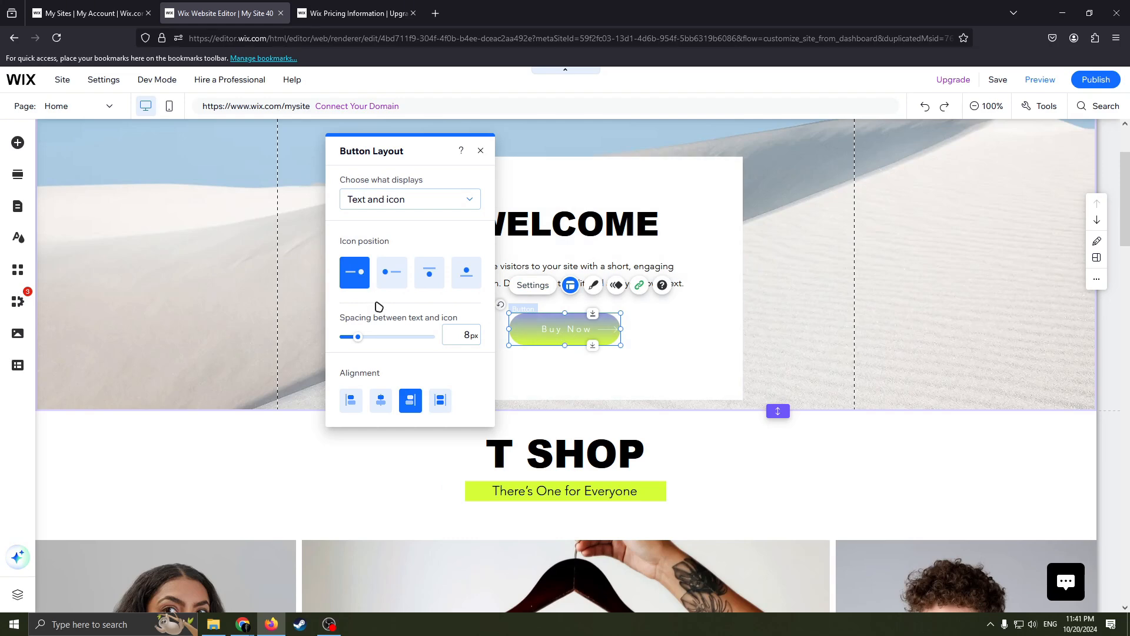
pyautogui.click(390, 273)
pyautogui.click(356, 273)
# Set the Buy Now button's text-to-icon spacing to 14 px, try other alignments, settle on Center and close the layout options.
pyautogui.moveTo(357, 338)
pyautogui.mouseDown()
pyautogui.moveTo(386, 341)
pyautogui.moveTo(368, 345)
pyautogui.mouseUp()
pyautogui.click(380, 398)
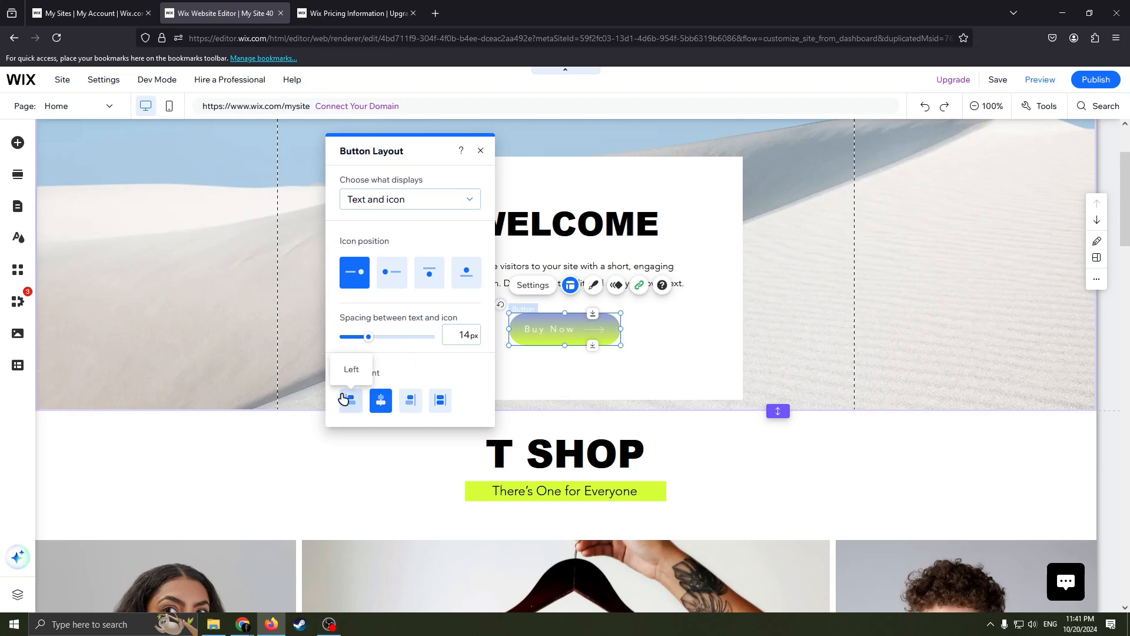
pyautogui.click(417, 402)
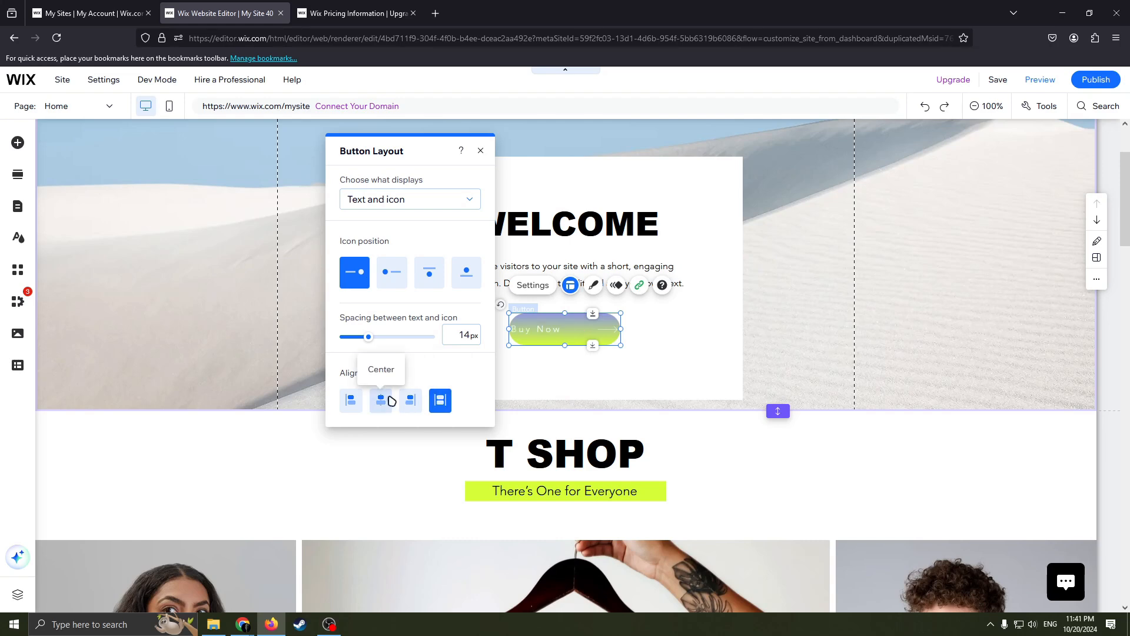
pyautogui.click(357, 399)
pyautogui.click(381, 399)
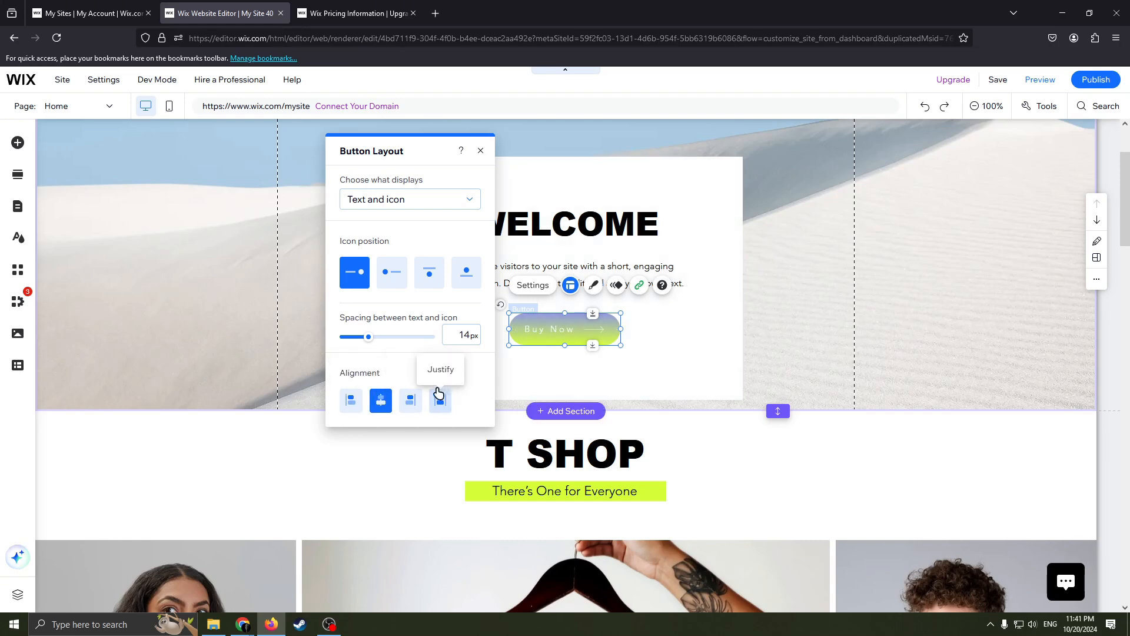
pyautogui.click(479, 151)
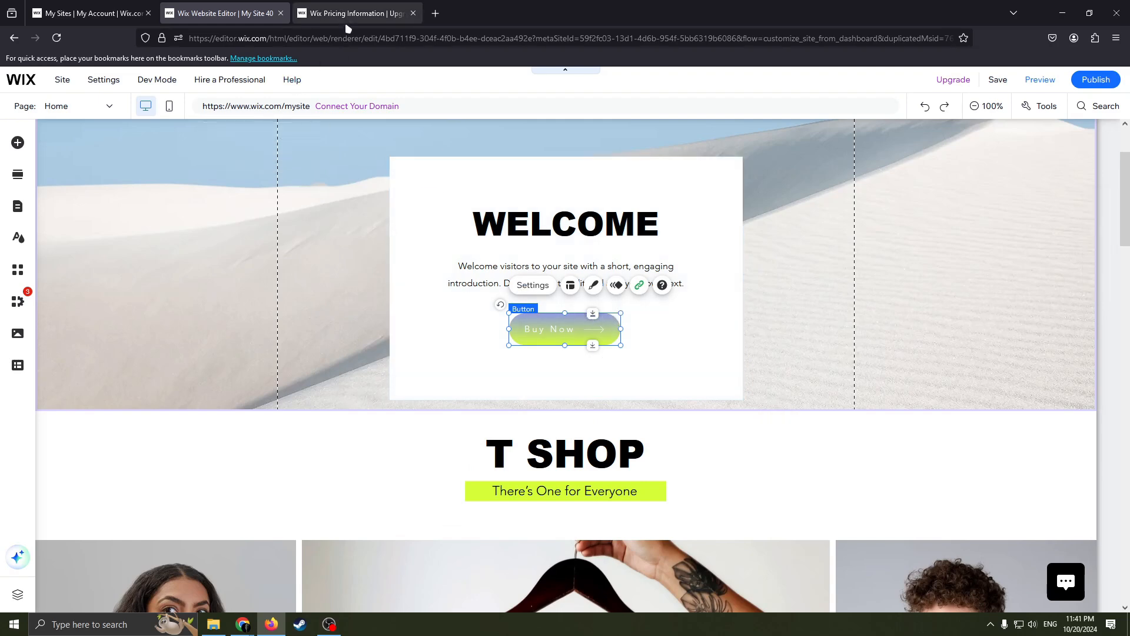
# Switch to the Wix pricing page and look over the available plans and the Enterprise solutions below them.
pyautogui.moveTo(345, 21)
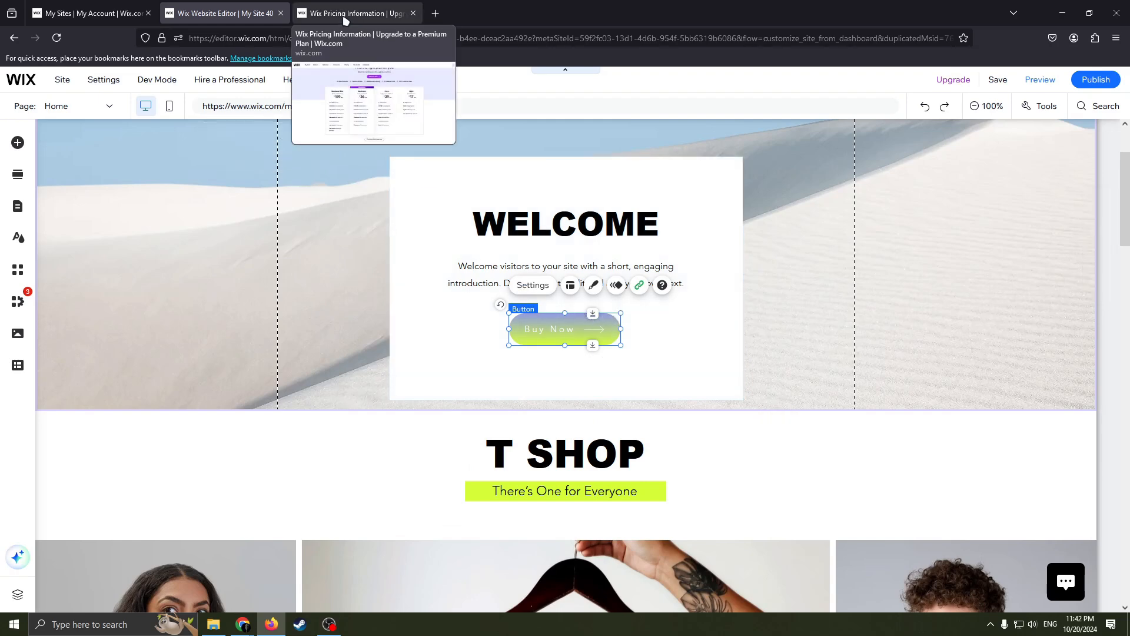
pyautogui.click(345, 21)
pyautogui.scroll(1, 603, 275)
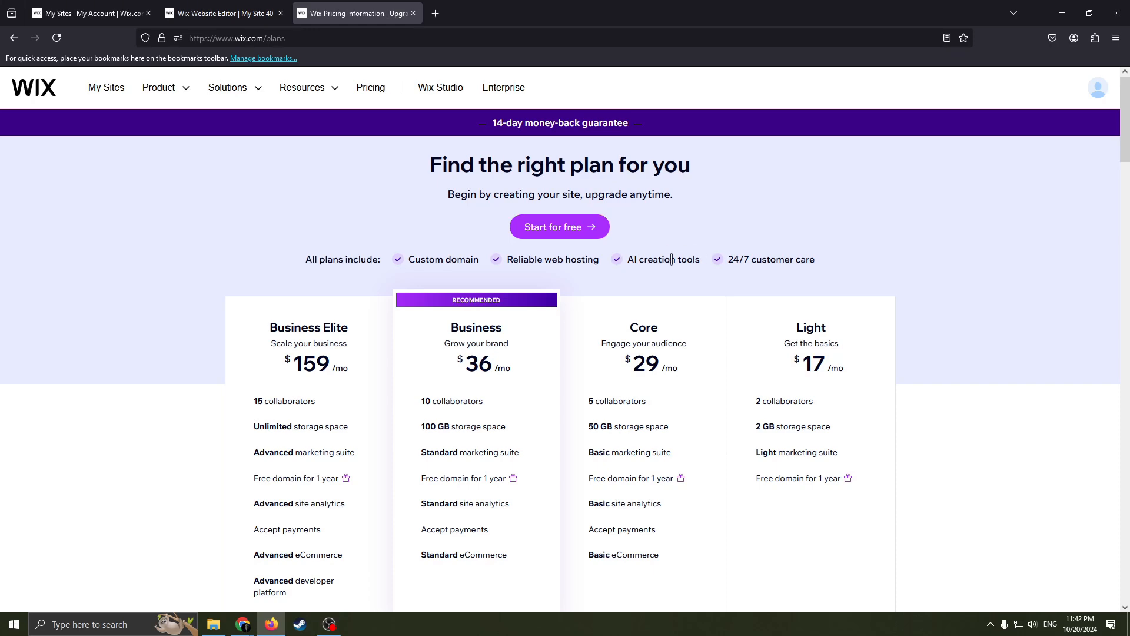
pyautogui.scroll(-2, 553, 250)
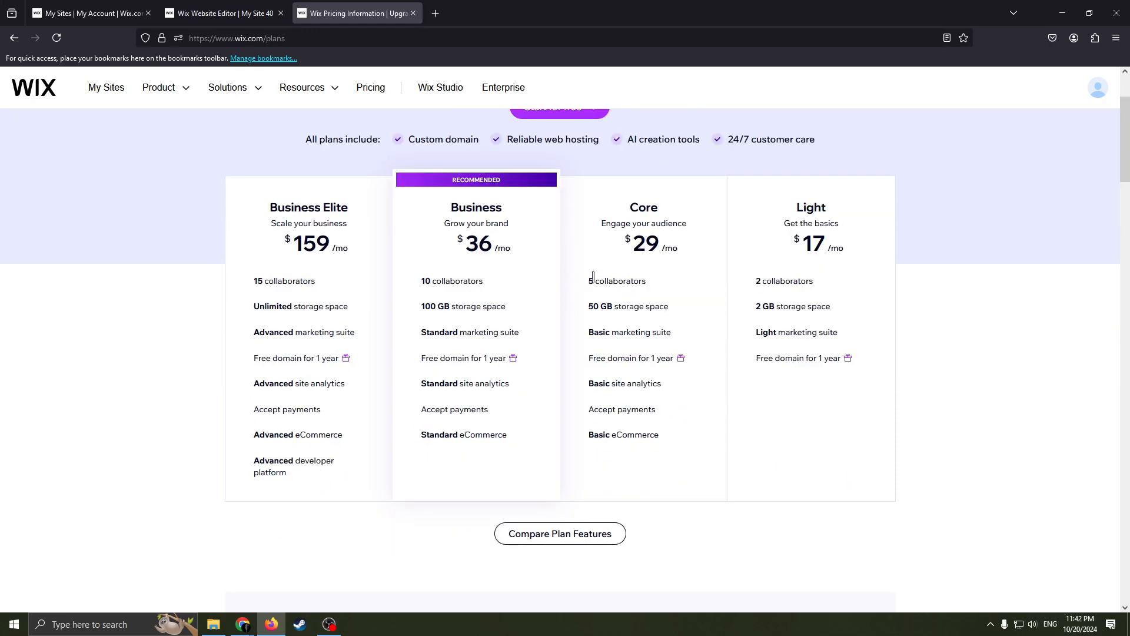
pyautogui.scroll(1, 554, 251)
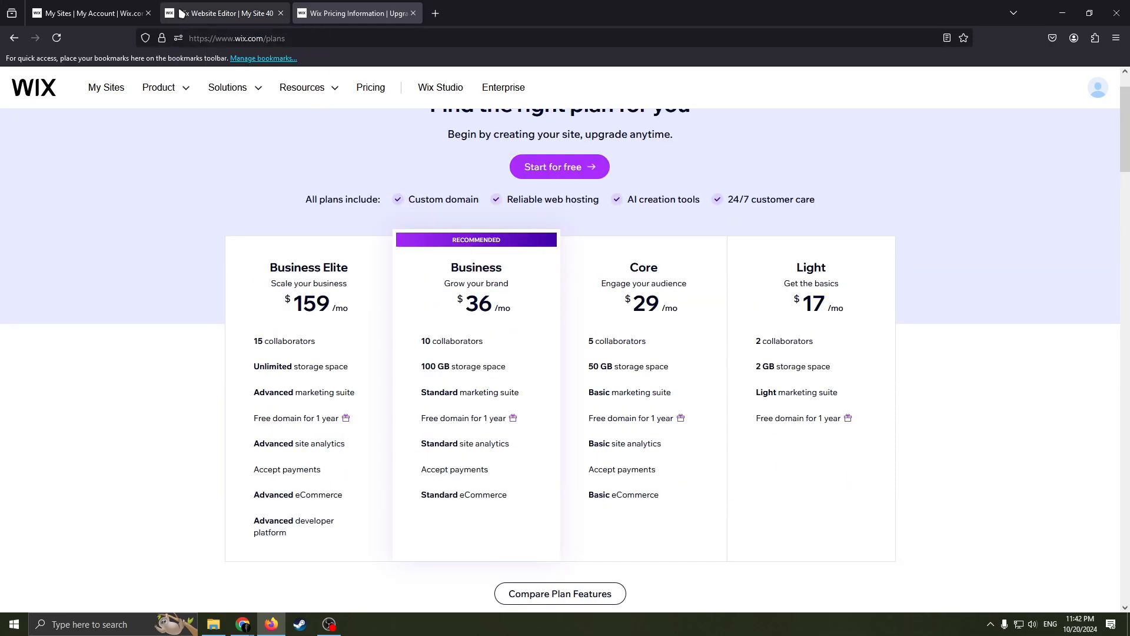
pyautogui.moveTo(226, 17)
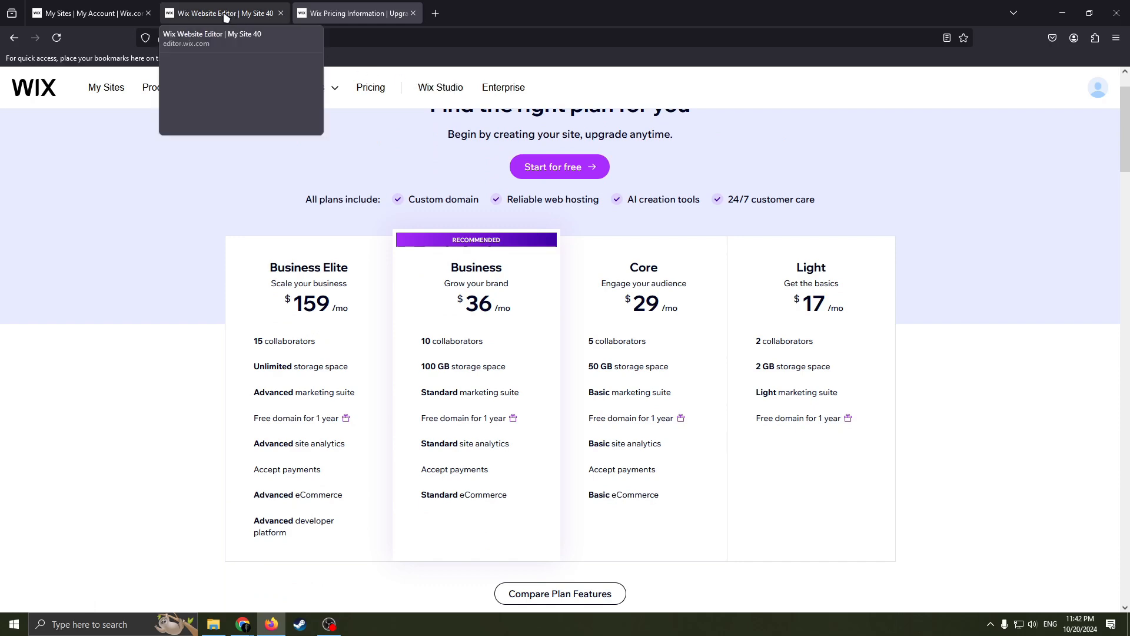
pyautogui.scroll(1, 683, 328)
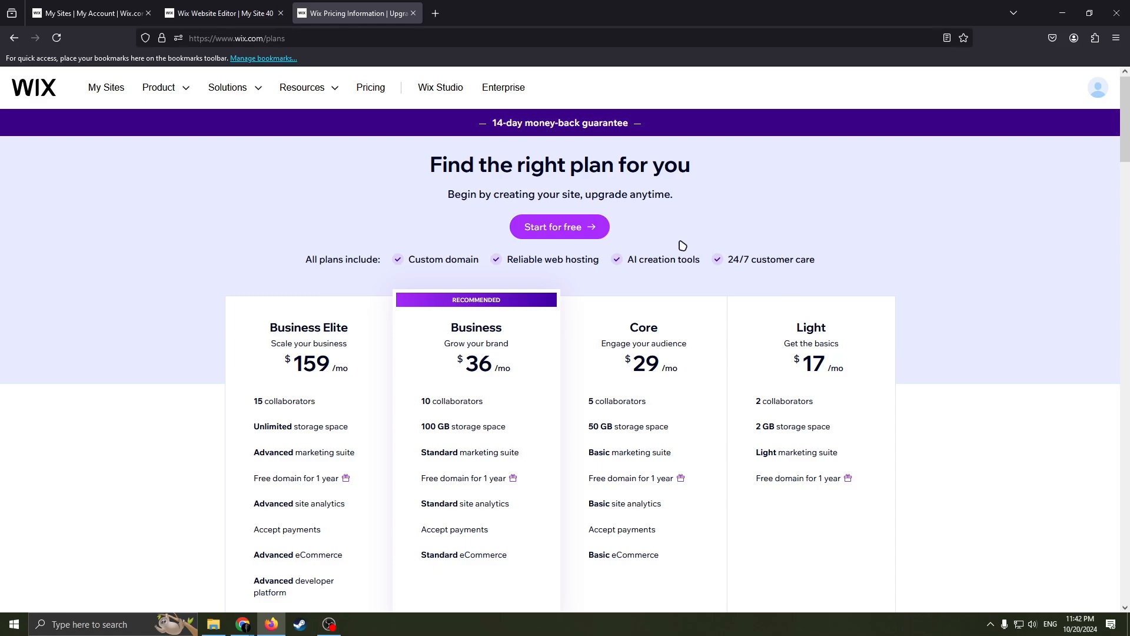
pyautogui.scroll(-5, 772, 347)
pyautogui.scroll(5, 771, 348)
pyautogui.scroll(-7, 760, 334)
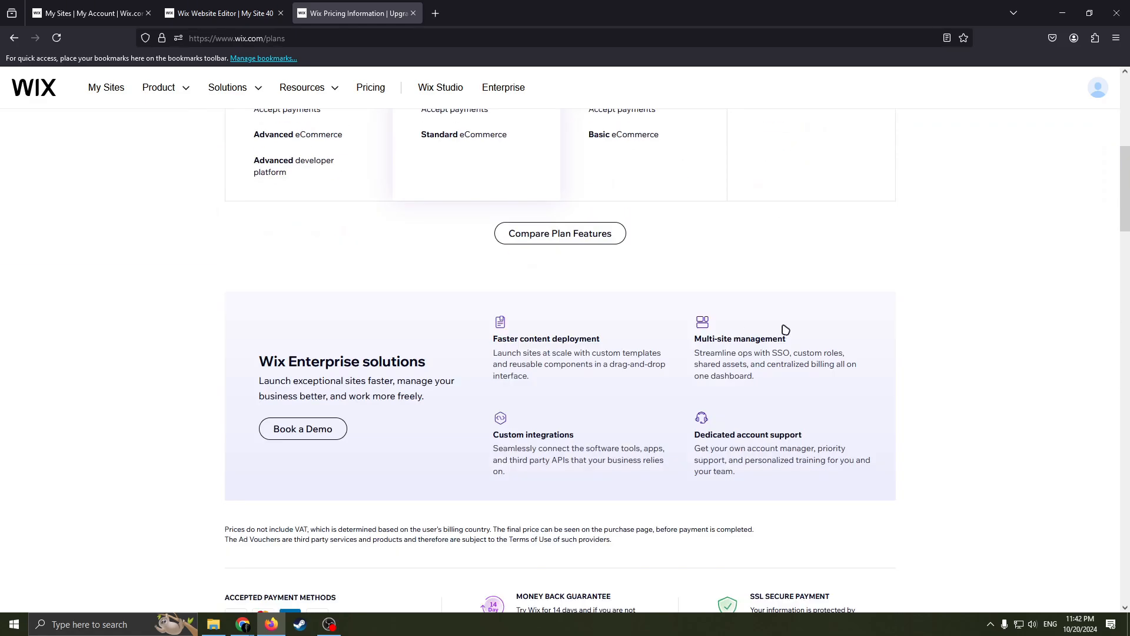
pyautogui.scroll(3, 783, 329)
pyautogui.scroll(4, 817, 317)
# Examine the monthly prices of the Light, Core and Business plans.
pyautogui.moveTo(817, 361); pyautogui.dragTo(772, 368)
pyautogui.click(835, 370)
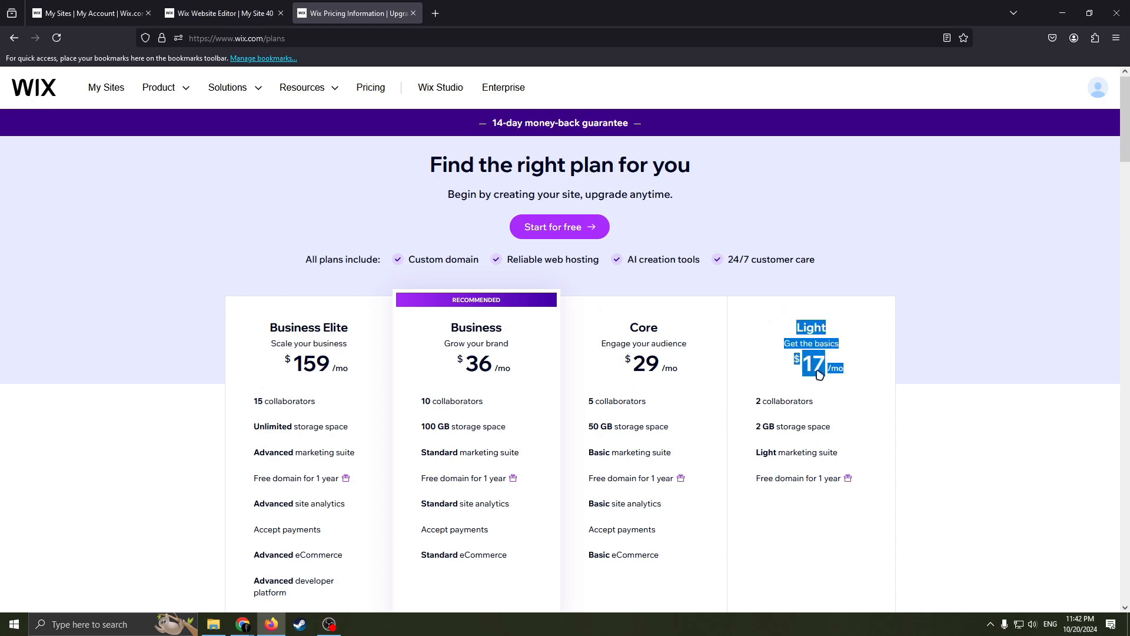
pyautogui.click(822, 345)
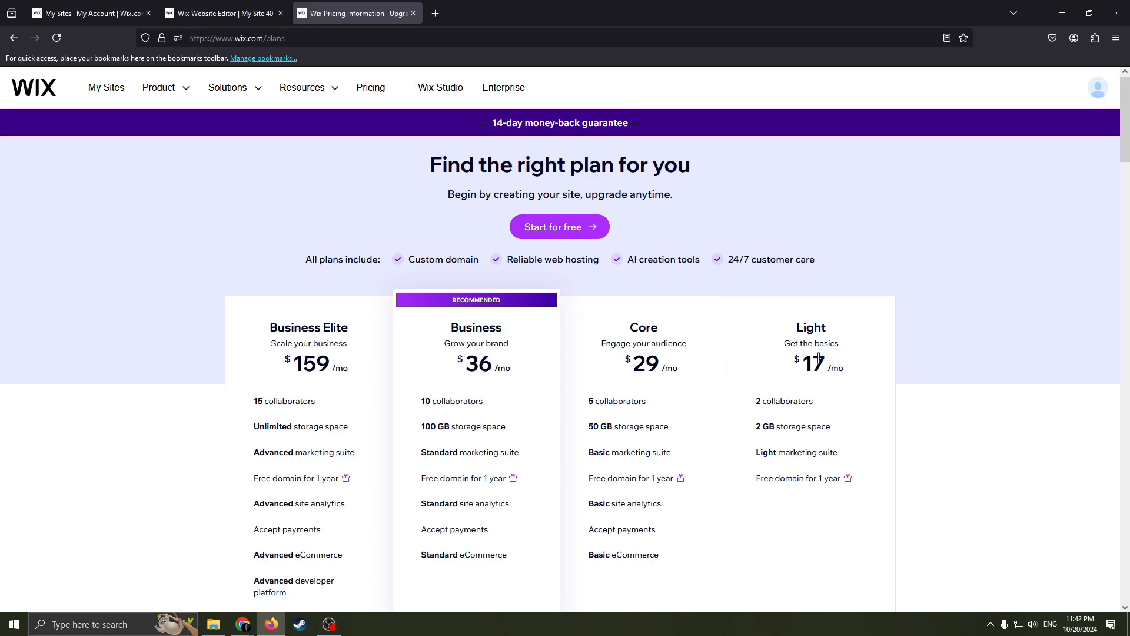
pyautogui.moveTo(818, 356); pyautogui.dragTo(795, 366)
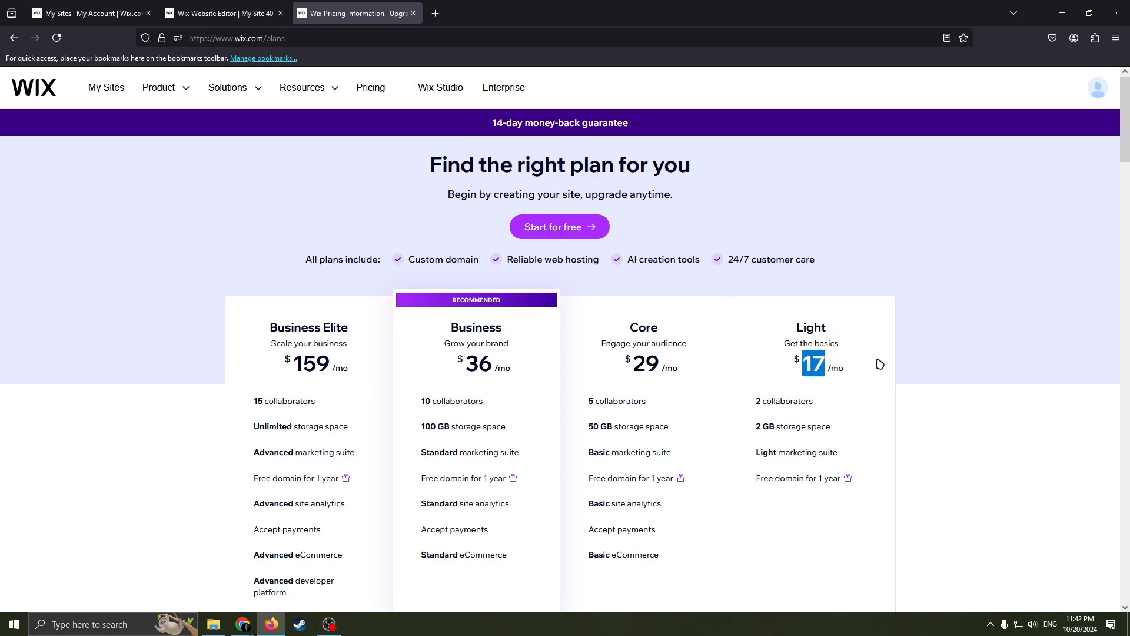
pyautogui.moveTo(647, 364)
pyautogui.mouseDown()
pyautogui.moveTo(631, 361)
pyautogui.moveTo(689, 357)
pyautogui.moveTo(665, 362)
pyautogui.mouseUp()
pyautogui.click(639, 328)
pyautogui.click(667, 360)
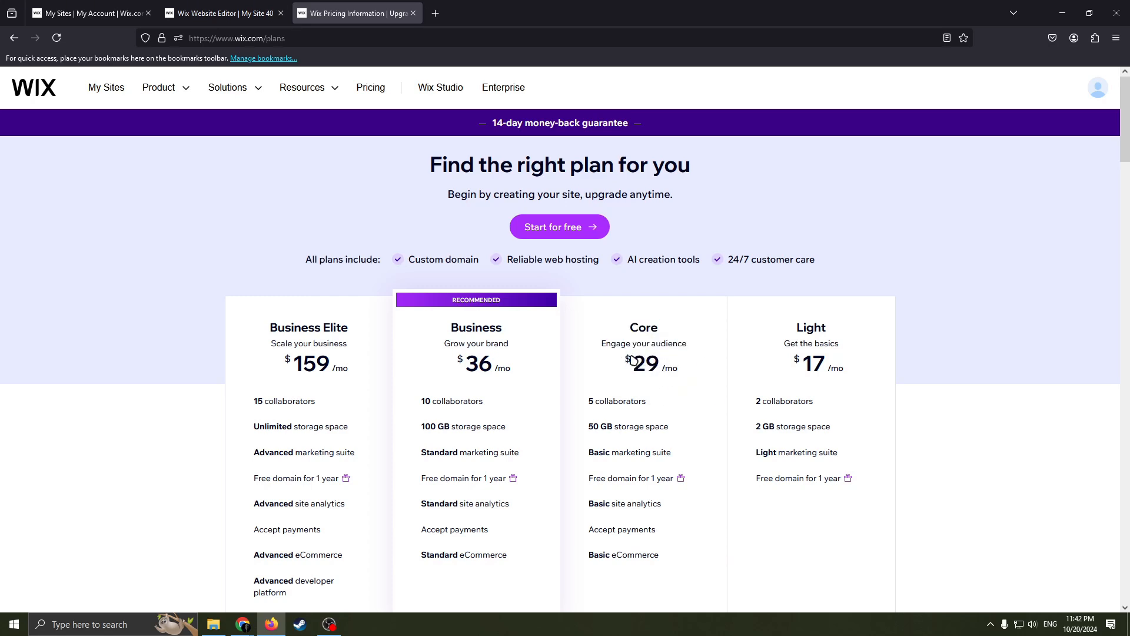
pyautogui.moveTo(500, 346); pyautogui.dragTo(477, 300)
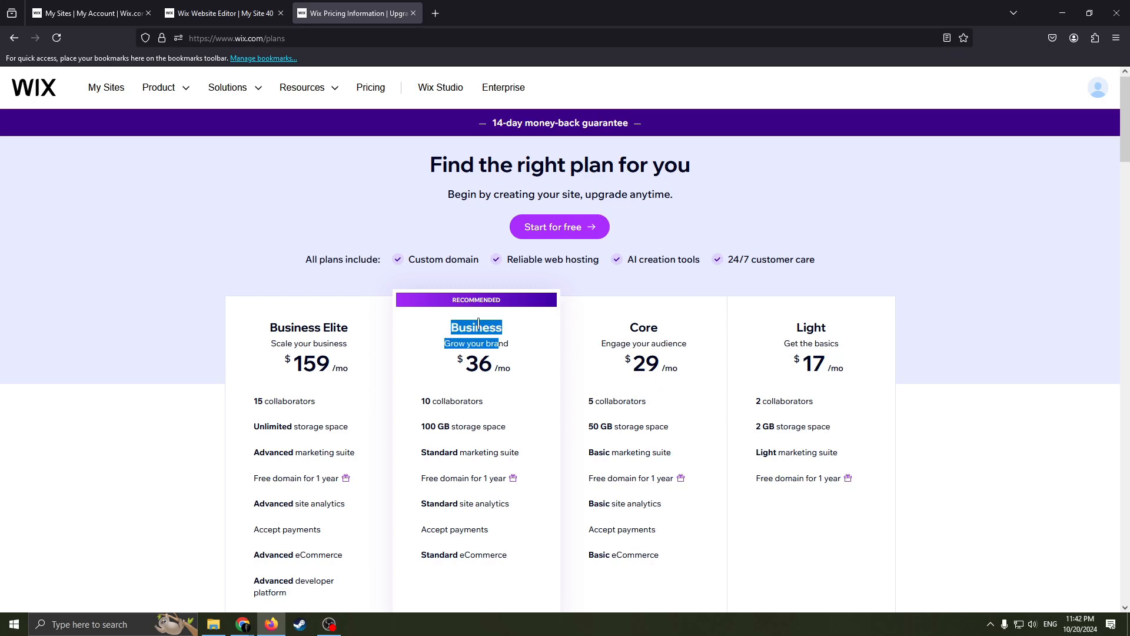
pyautogui.click(487, 341)
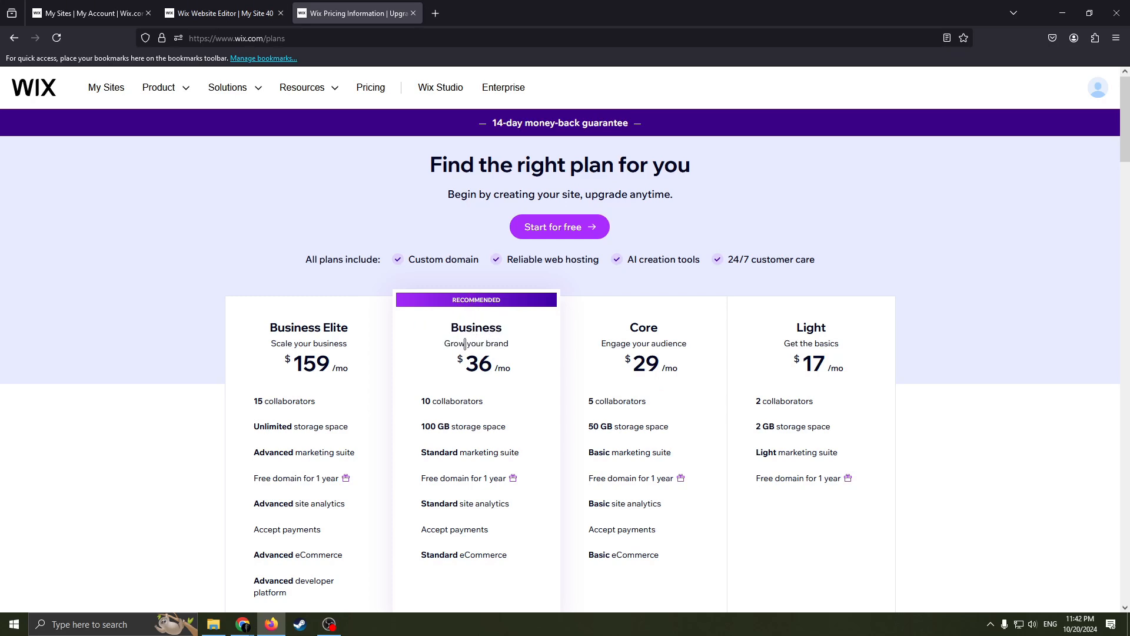
pyautogui.moveTo(461, 344); pyautogui.dragTo(417, 362)
pyautogui.click(491, 370)
pyautogui.click(511, 370)
# Review the features listed under each pricing plan and return to the Wix Website Editor.
pyautogui.scroll(-2, 354, 360)
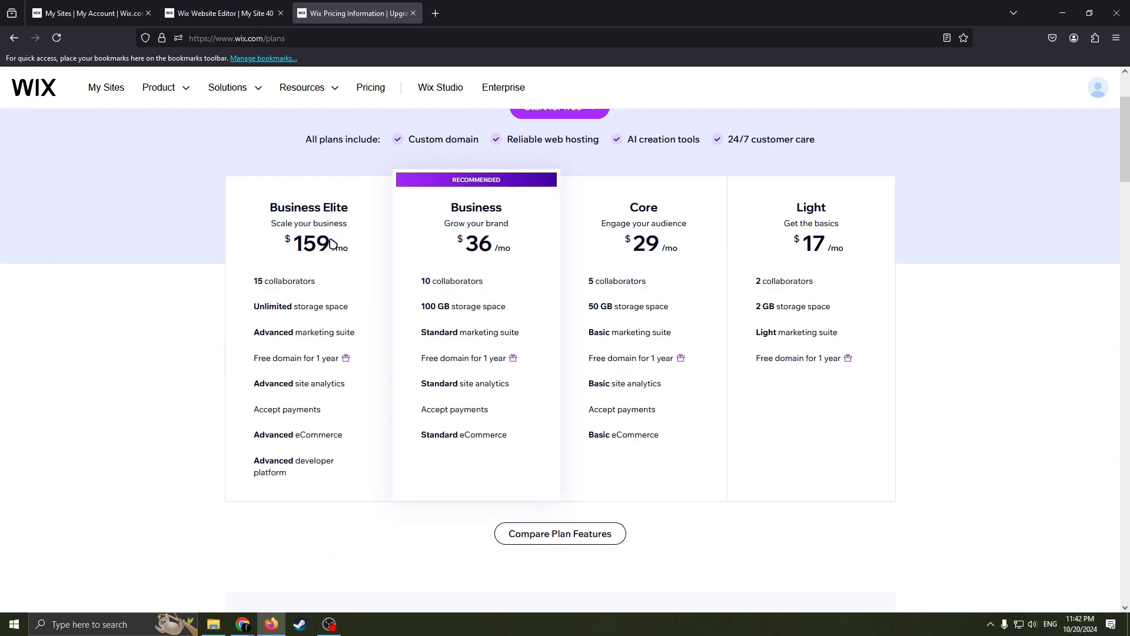
pyautogui.scroll(2, 365, 285)
pyautogui.scroll(-4, 509, 363)
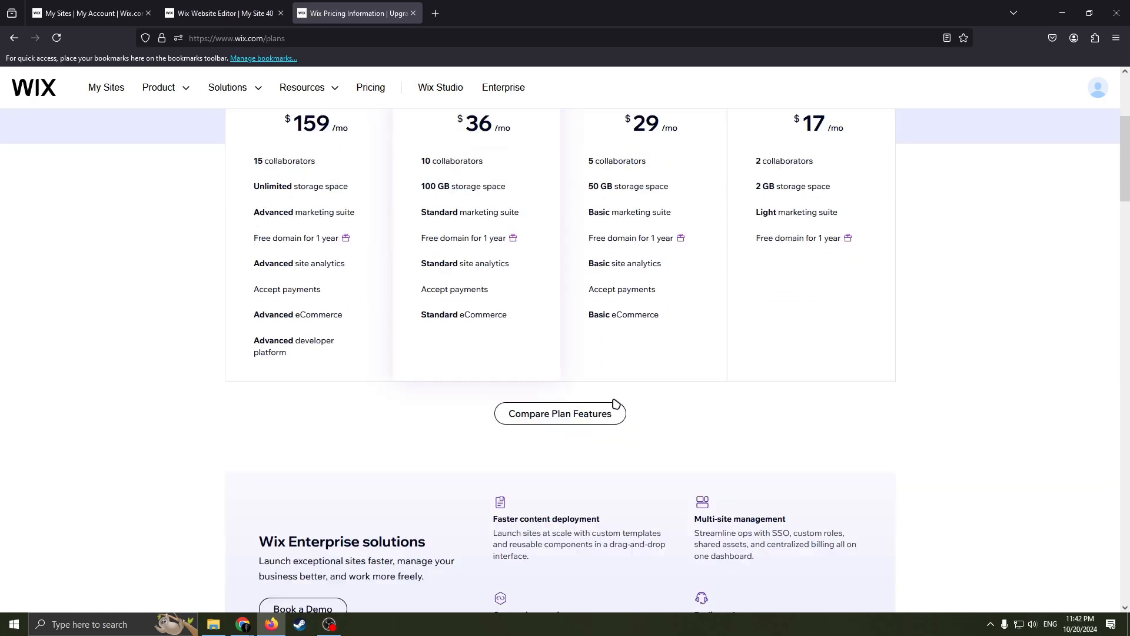
pyautogui.scroll(4, 548, 379)
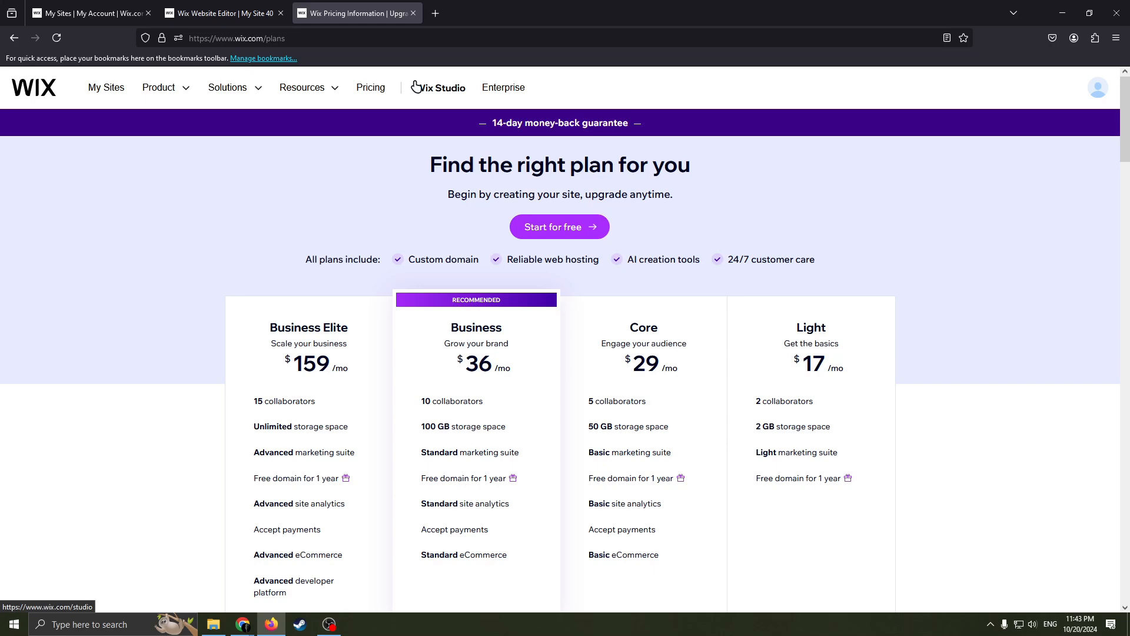
pyautogui.scroll(-3, 728, 332)
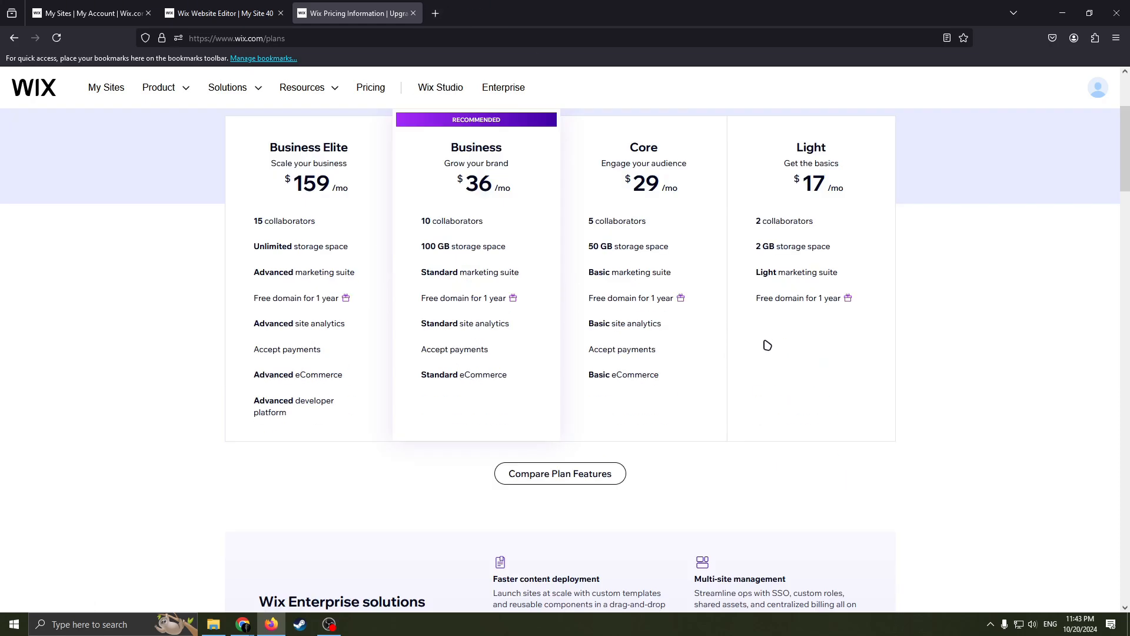
pyautogui.click(213, 14)
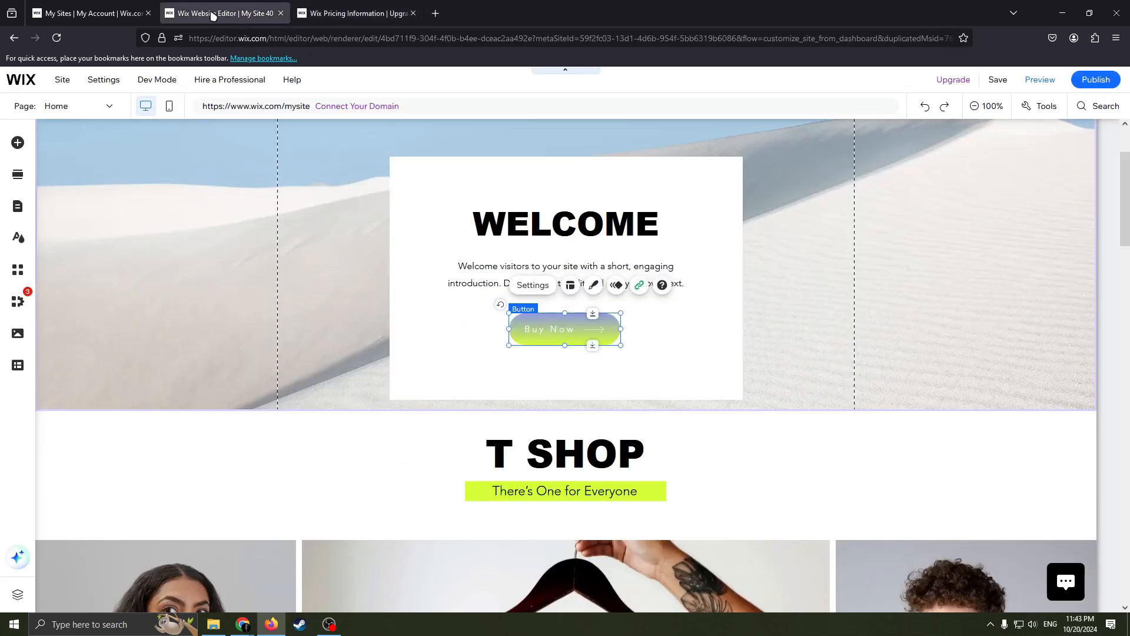
pyautogui.click(112, 13)
pyautogui.click(269, 8)
pyautogui.click(359, 17)
pyautogui.click(229, 13)
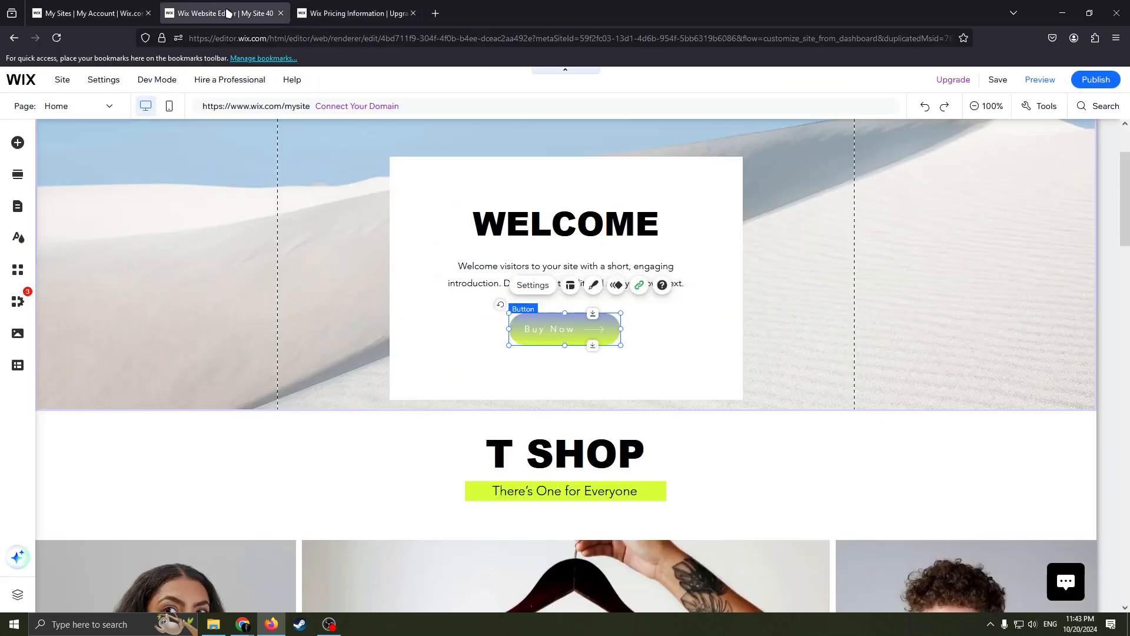